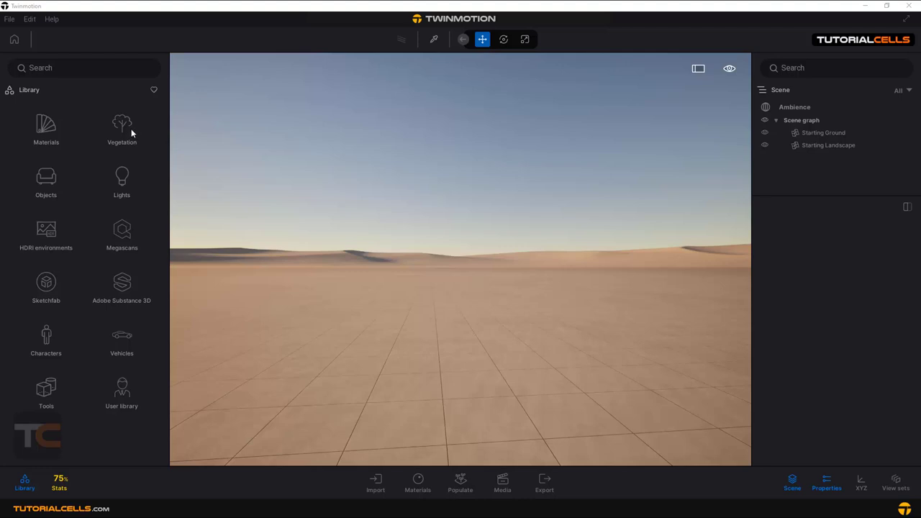
Show Library > Vegetation > Trees and preview Banyan, Norway Spruce and European Mountain Ash
click(131, 130)
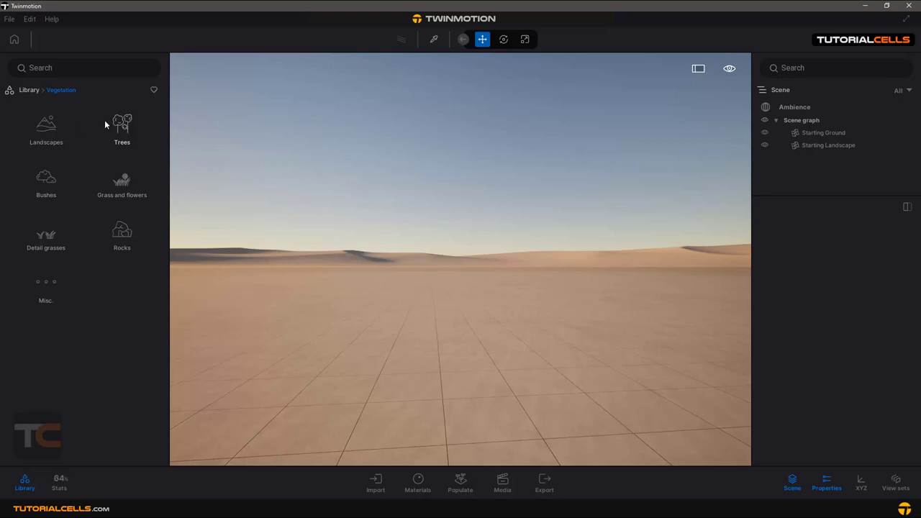
click(120, 126)
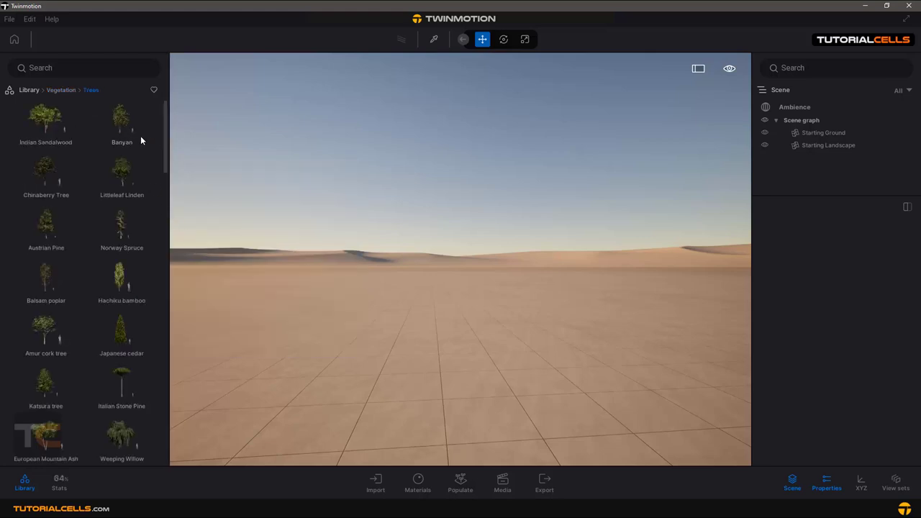
mouse_move(137, 138)
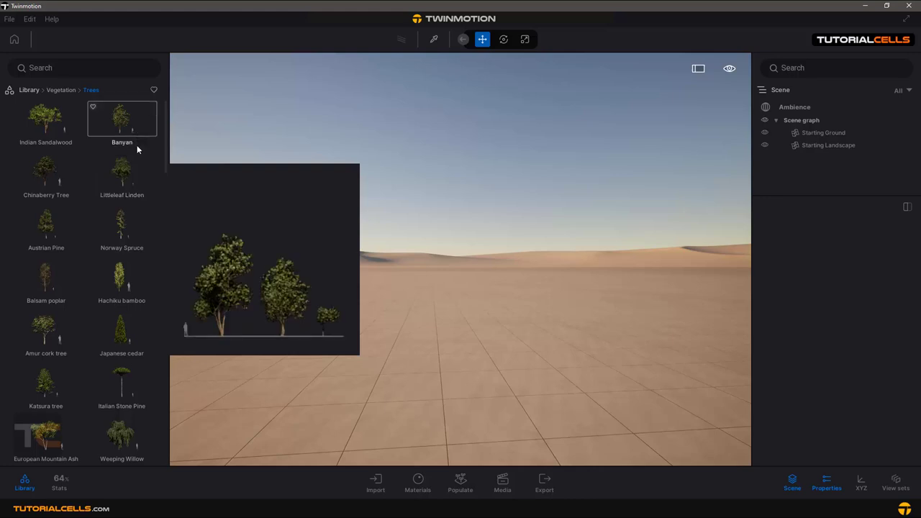
mouse_move(136, 170)
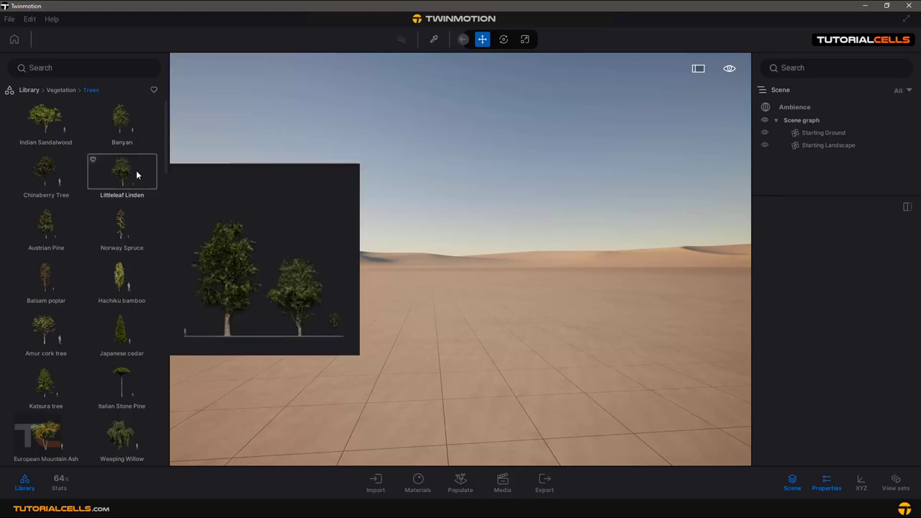
mouse_move(132, 224)
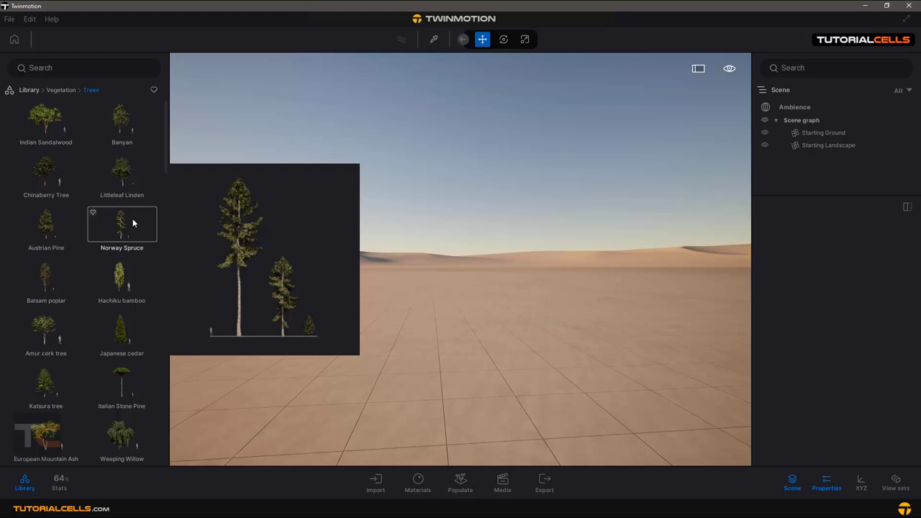
scroll(104, 318, down, 1)
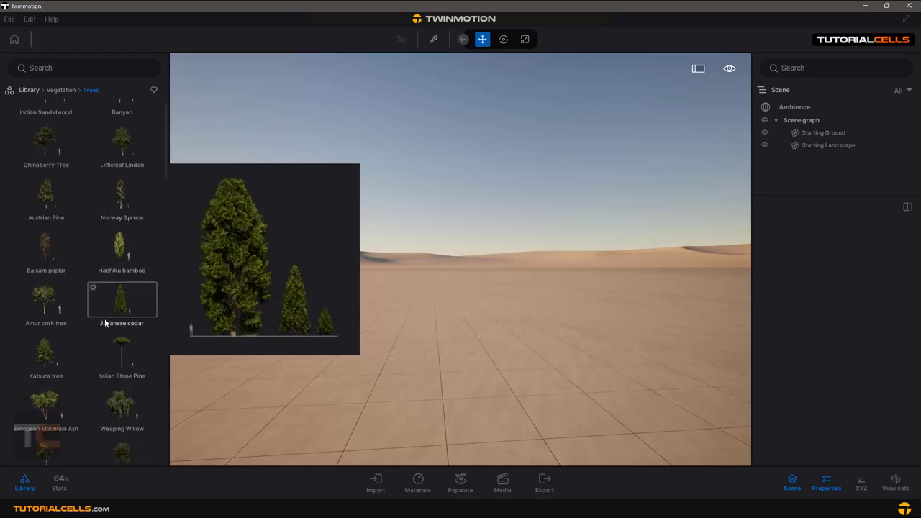
mouse_move(45, 409)
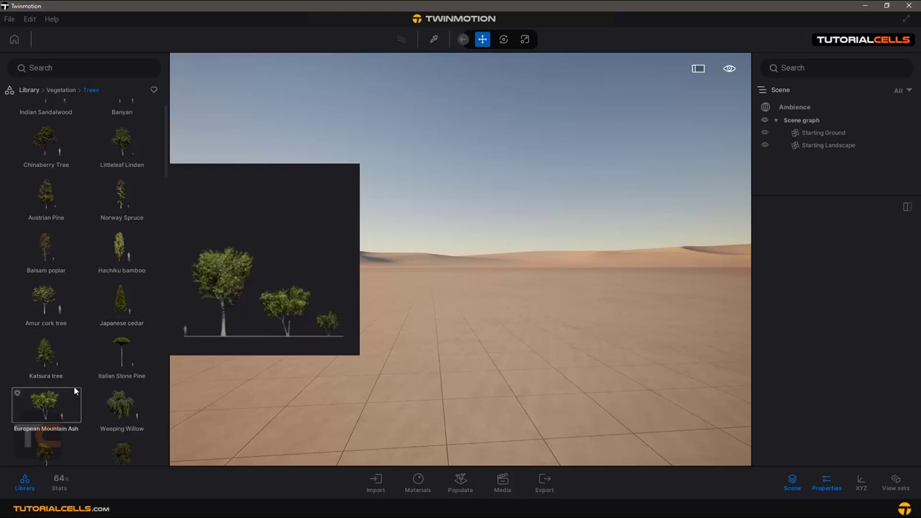
Place a European Mountain Ash in the desert and frame it with the camera
drag(78, 389, 419, 318)
middle_drag(348, 311, 414, 336)
key(Down)
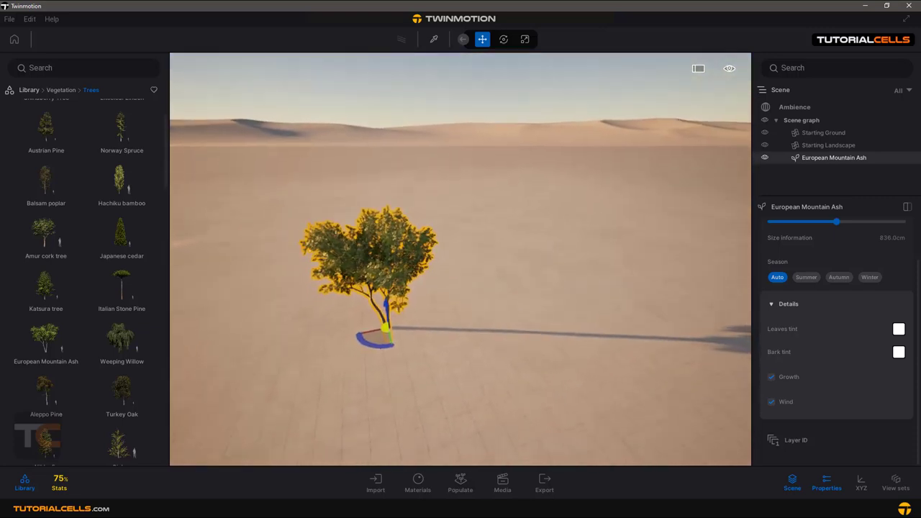
Multi-select Balsam poplar, Hachiku bamboo, Japanese cedar, Aleppo Pine and Weeping Willow for planting
click(43, 178)
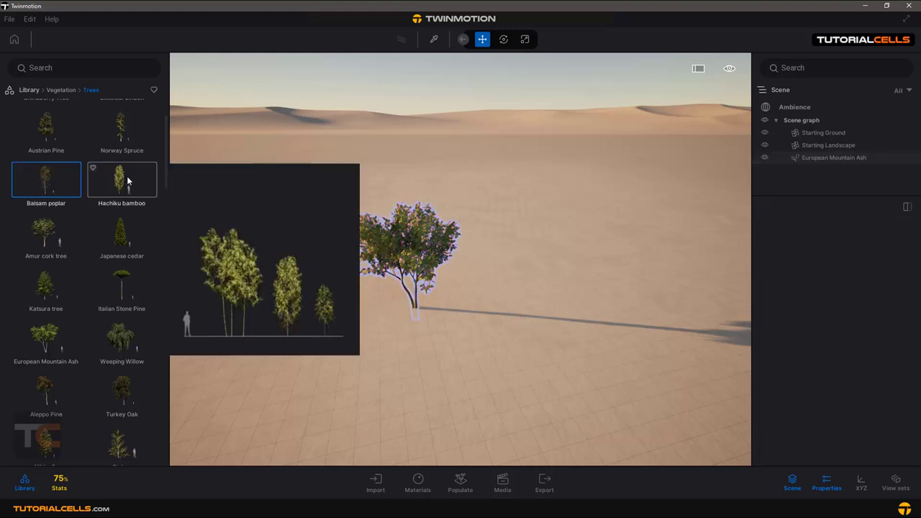
ctrl+click(126, 177)
ctrl+click(122, 231)
ctrl+click(54, 395)
ctrl+click(119, 346)
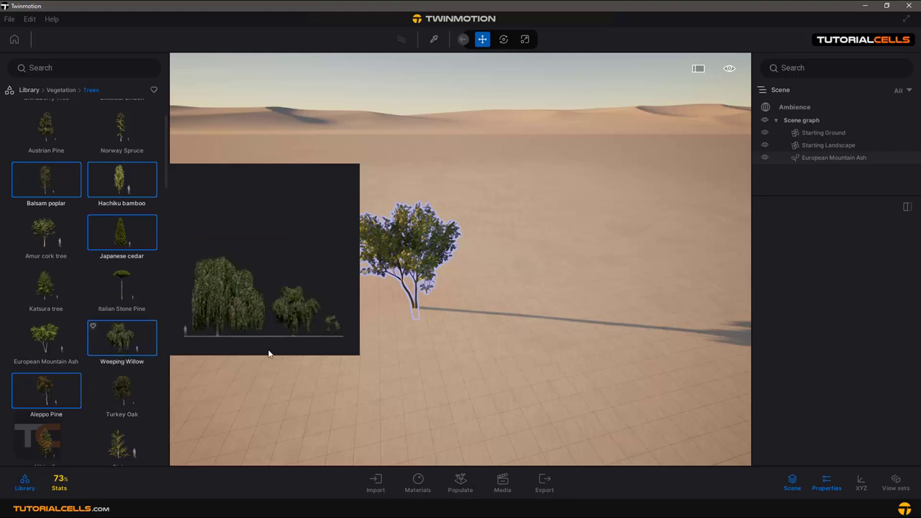
Plant seven trees from the selection around the ash, including bamboo and willow
click(510, 256)
click(461, 254)
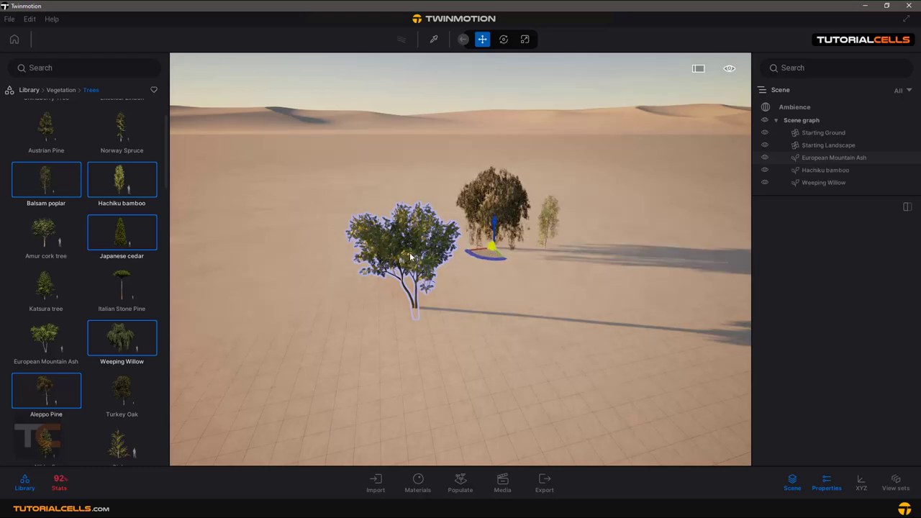
click(321, 274)
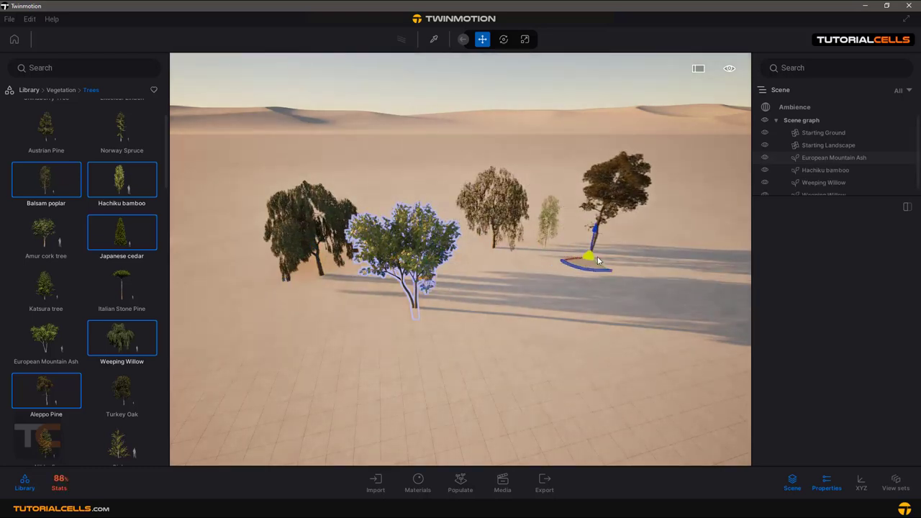
click(598, 260)
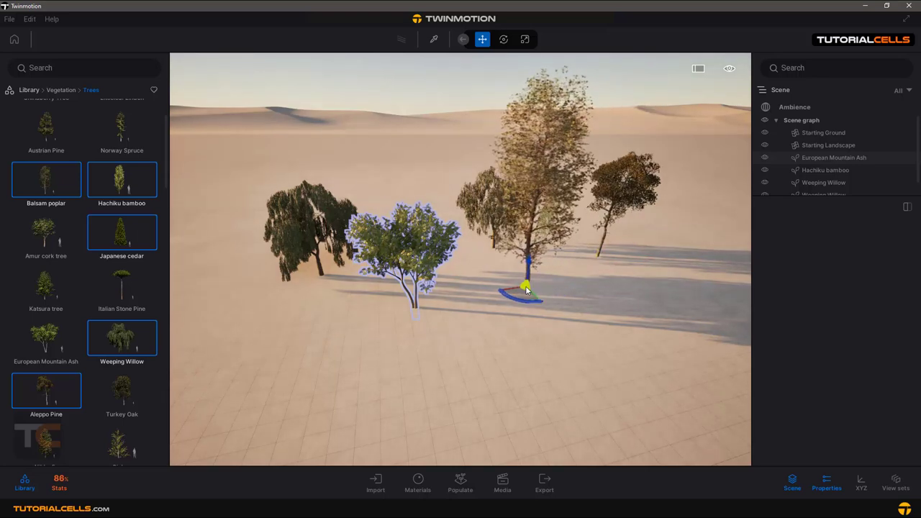
click(526, 288)
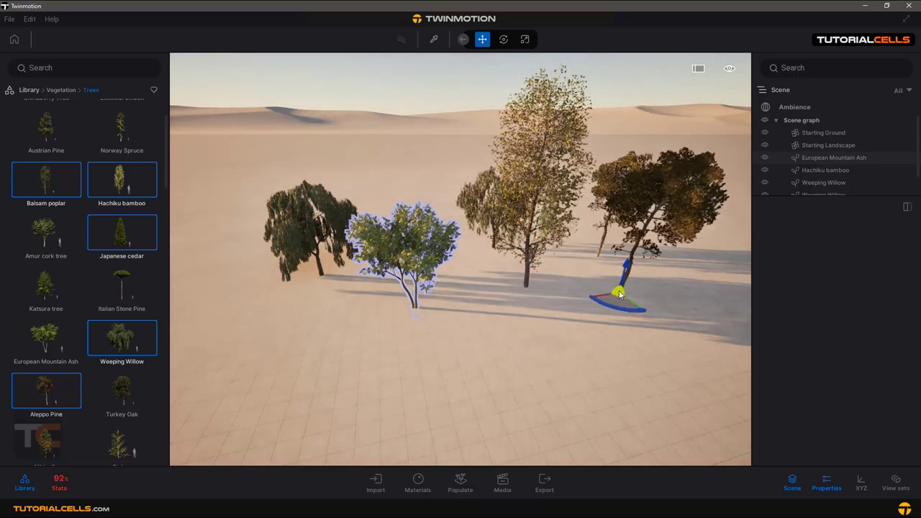
click(619, 290)
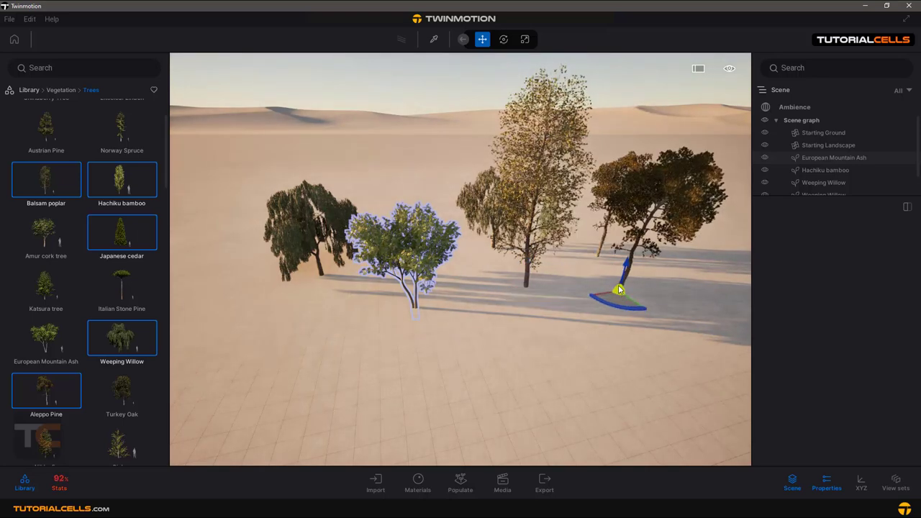
click(393, 210)
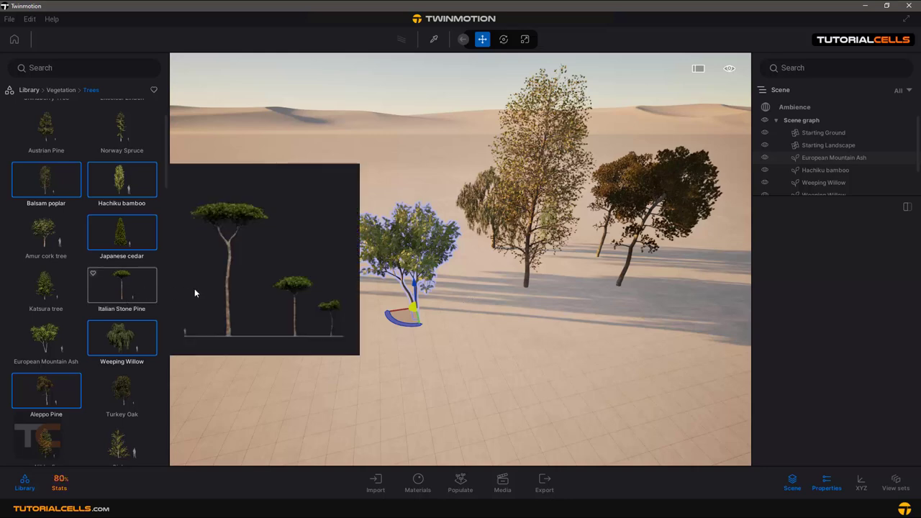
Plant an Italian Stone Pine behind the ash and another tree at the right edge
click(142, 289)
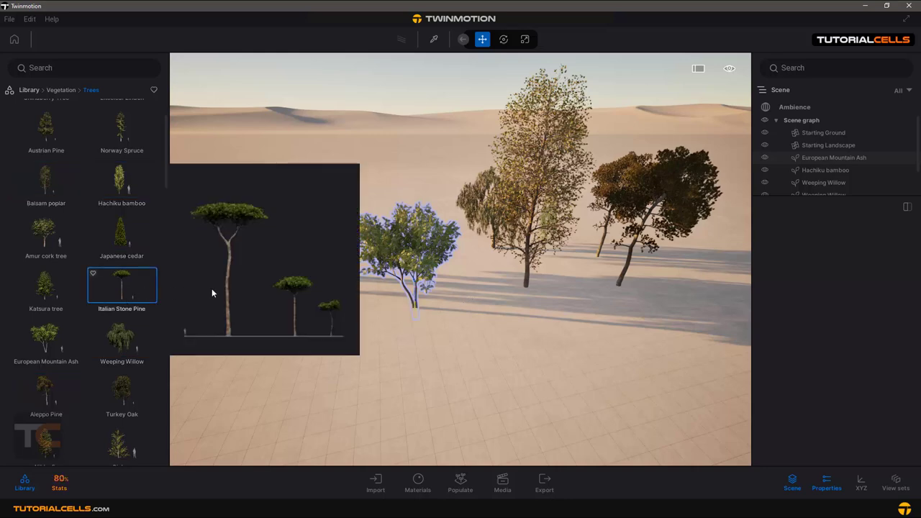
click(412, 225)
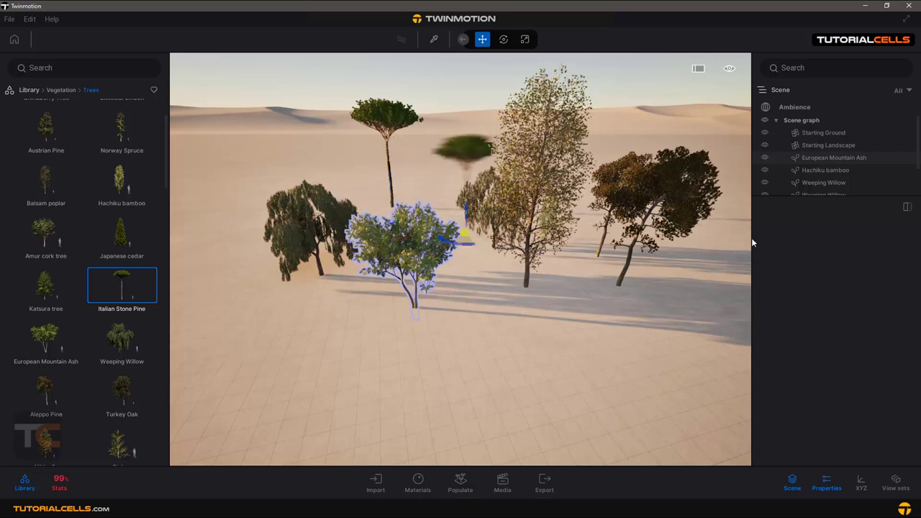
click(728, 241)
Undo the extra edge tree, then steer the camera forward between the trees
key(ctrl+z)
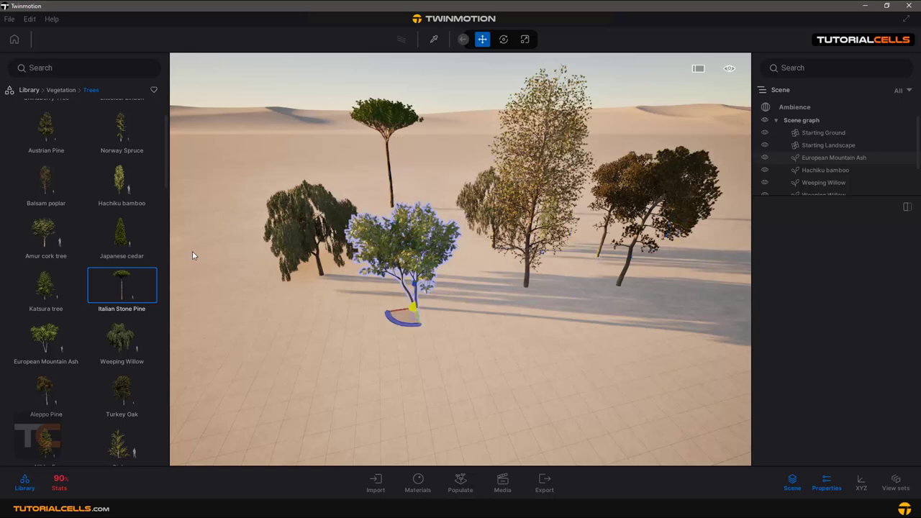
key(Right)
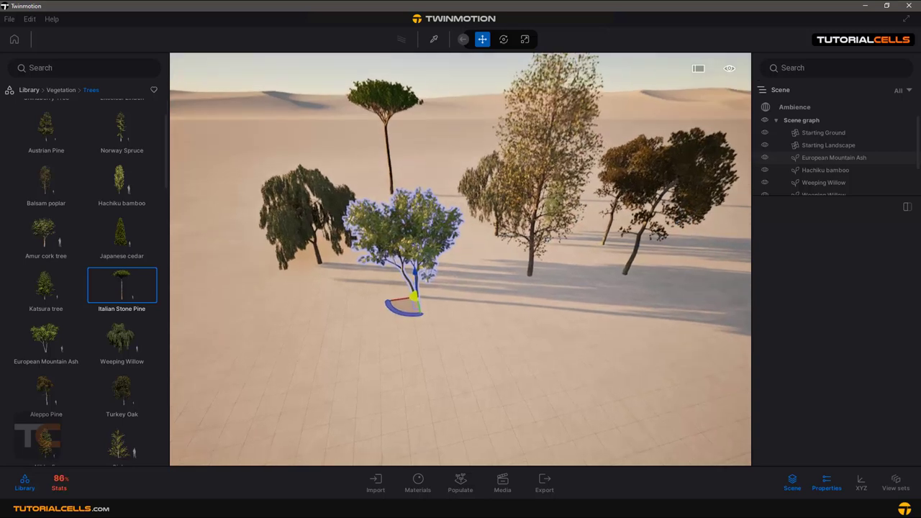
key(Up)
key(Left)
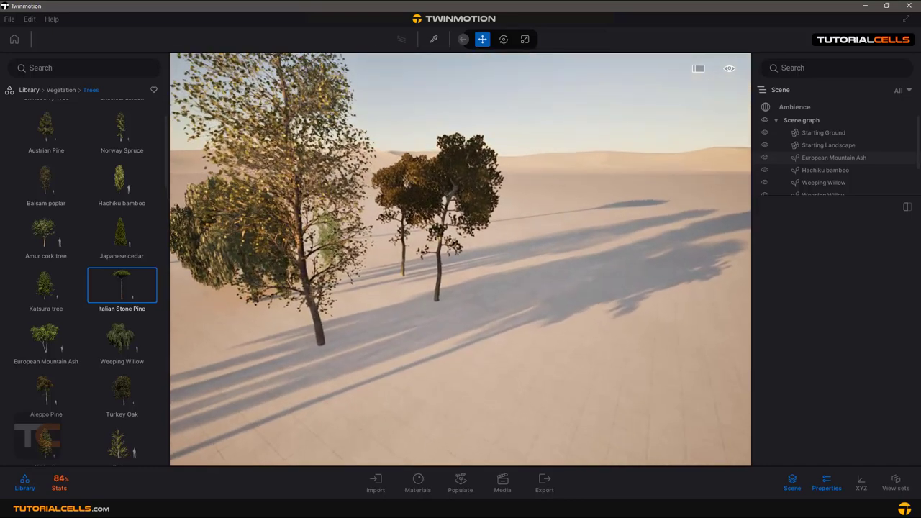
key(Up)
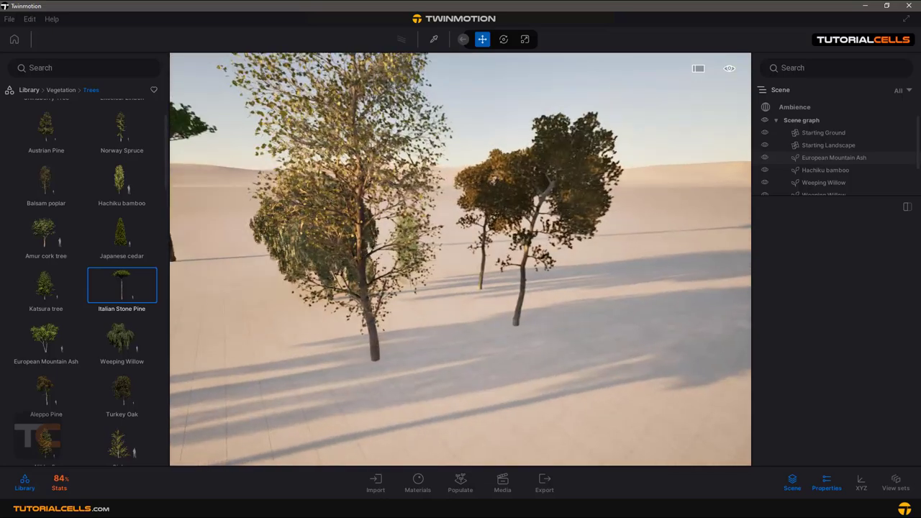
key(Up)
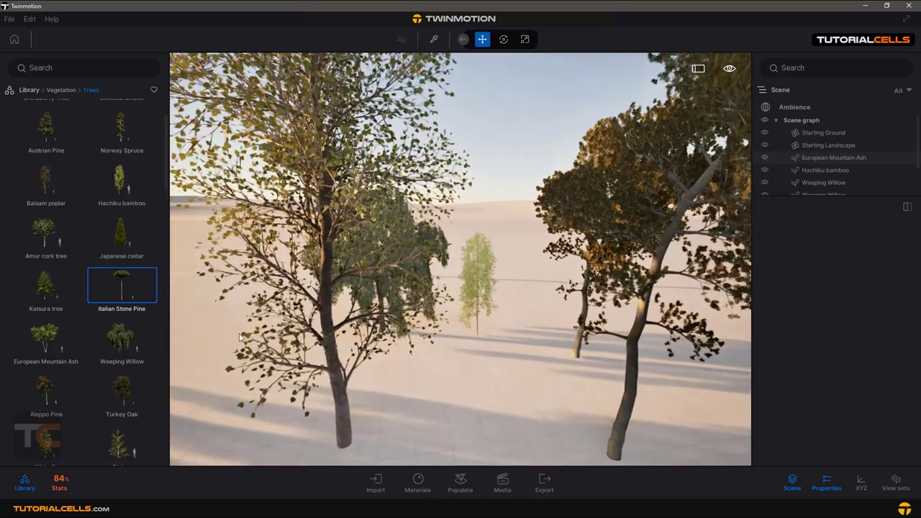
Review the High rendering quality preset in Preferences > Quality, then close with OK
click(31, 21)
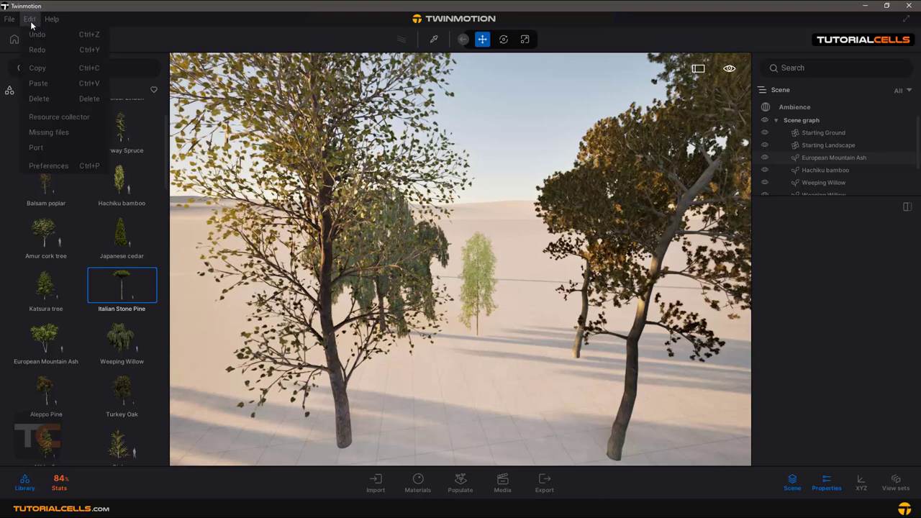
click(72, 167)
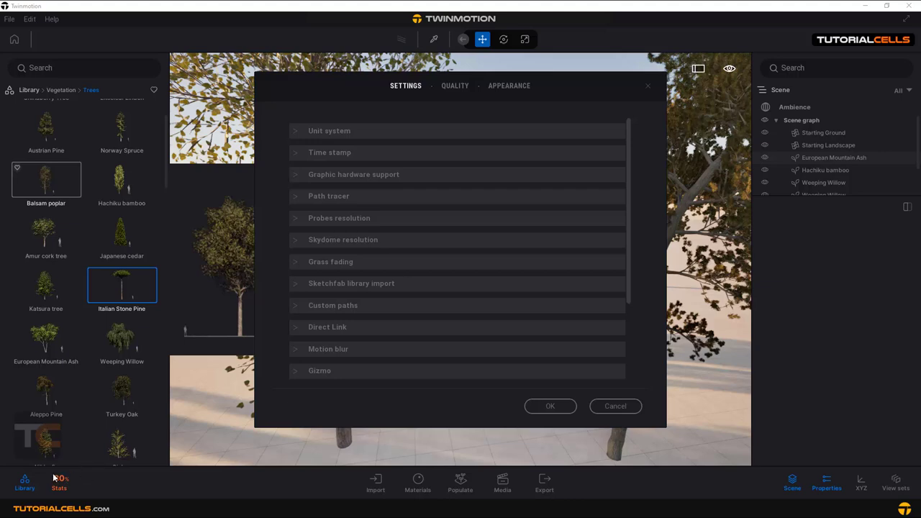
click(455, 86)
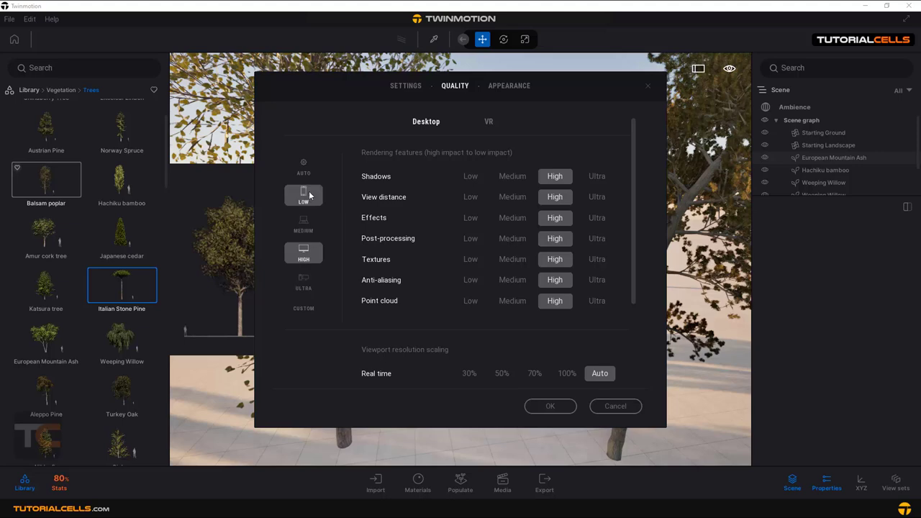
click(549, 408)
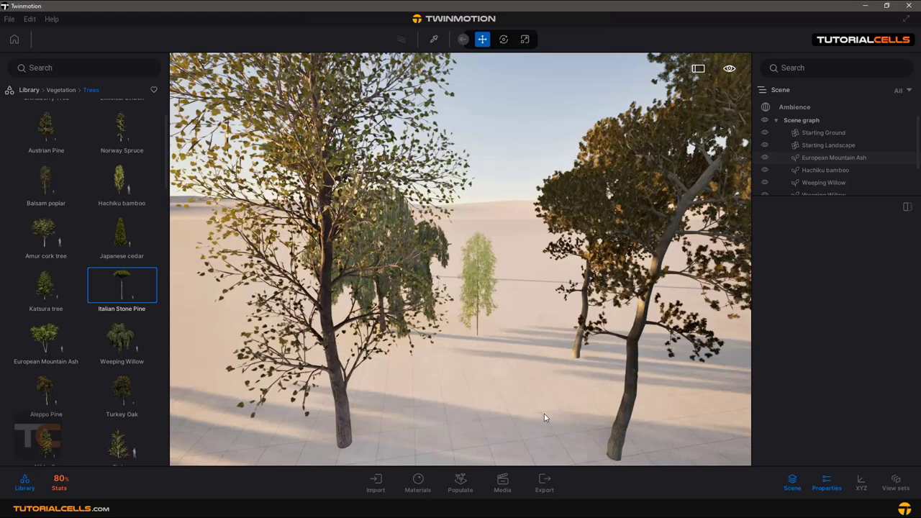
Select the Aleppo Pine and set its Age to 42%, about 937.9 cm tall
key(Up)
key(Up)
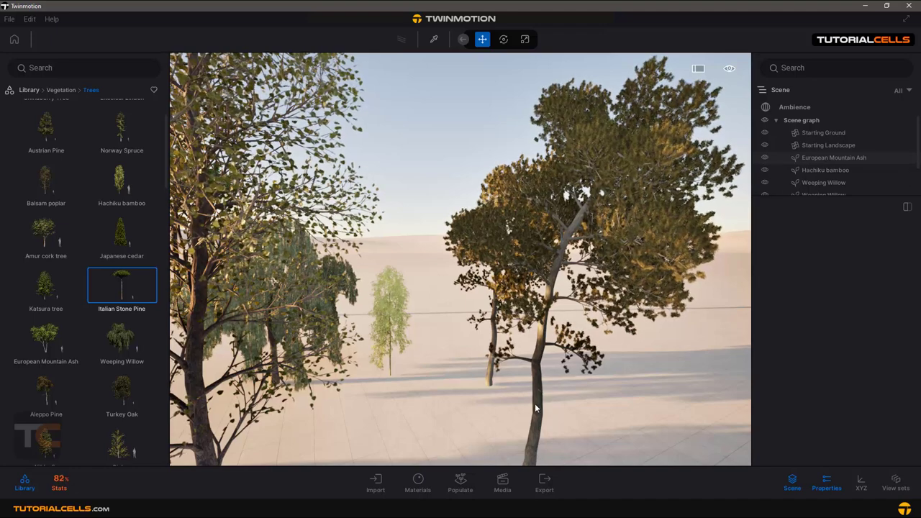
click(535, 403)
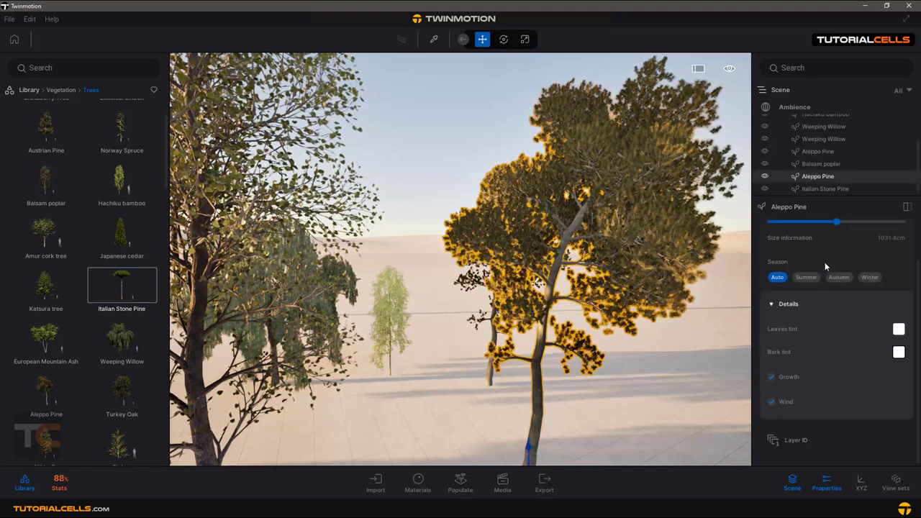
scroll(825, 254, up, 1)
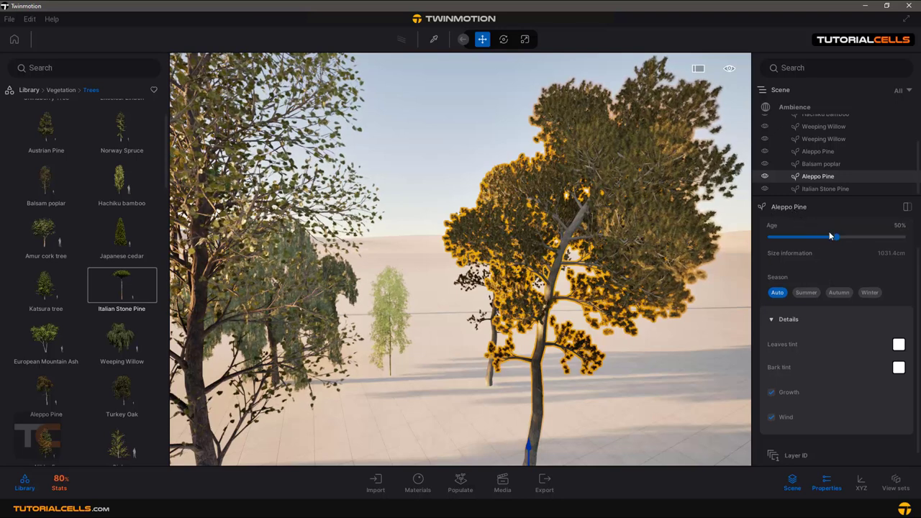
drag(836, 237, 863, 238)
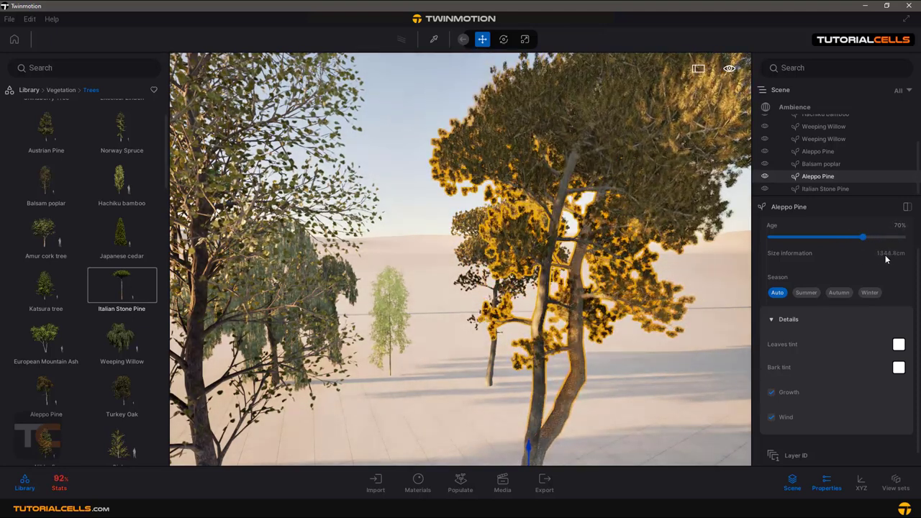
click(815, 243)
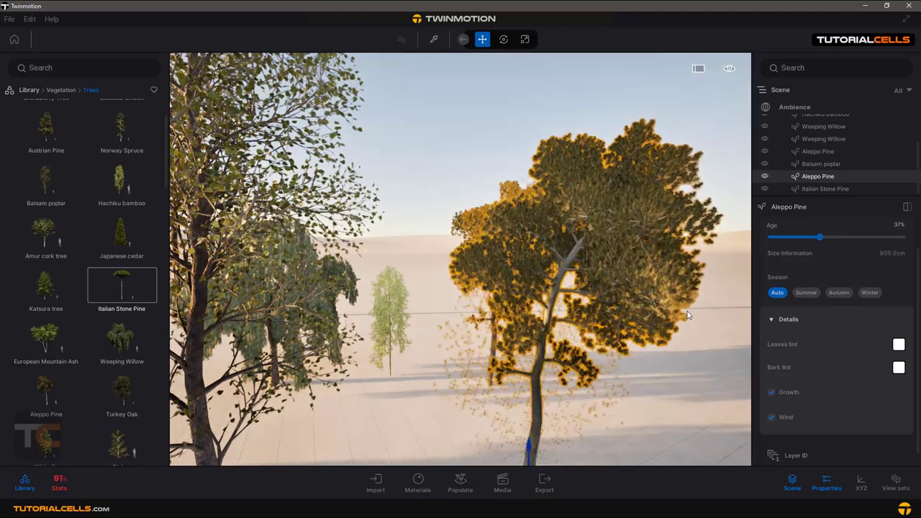
click(820, 239)
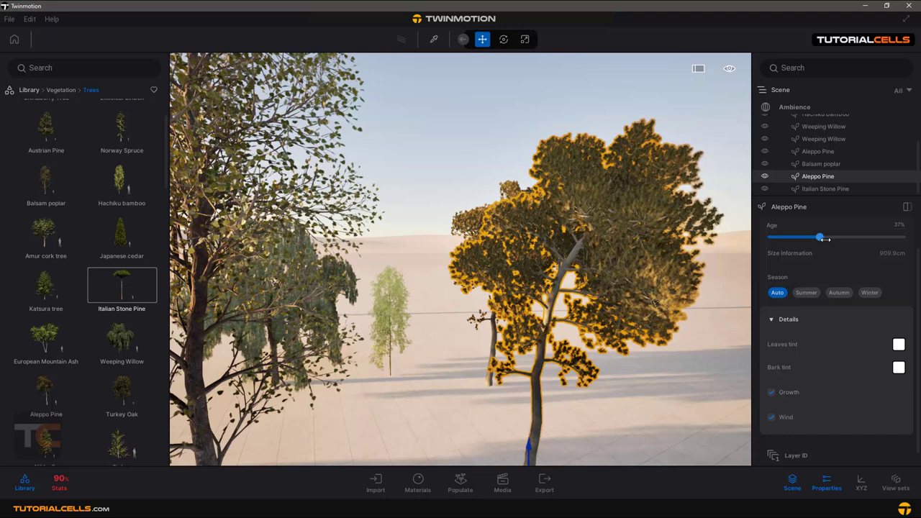
click(826, 238)
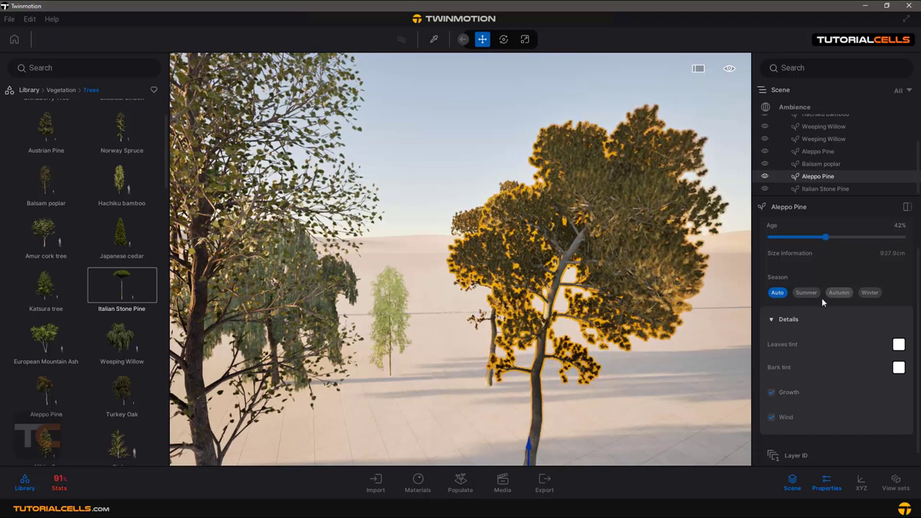
In Ambience weather, preview overcast clouds, then return to clear skies
click(808, 107)
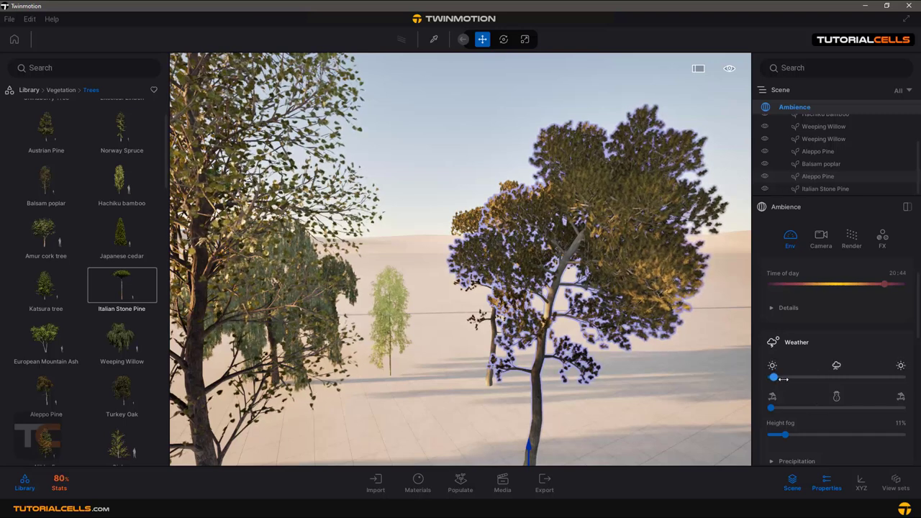
drag(801, 380, 836, 377)
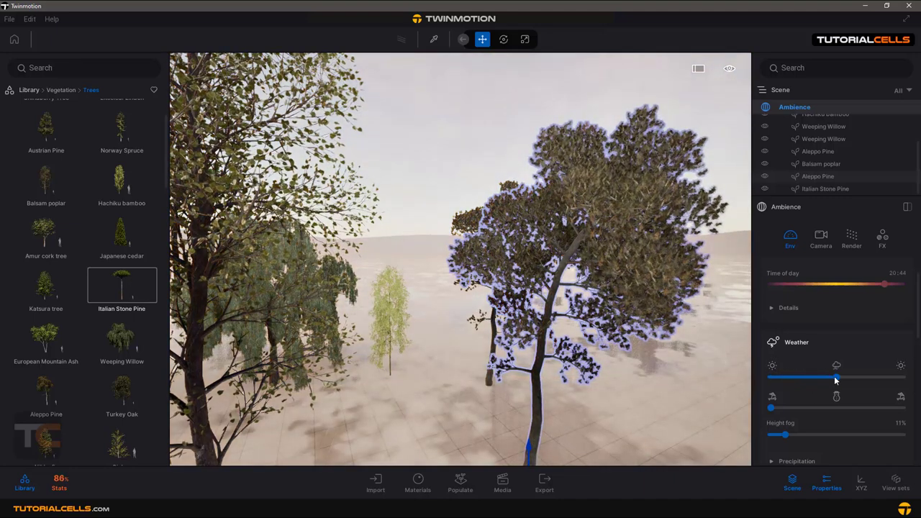
drag(813, 377, 772, 377)
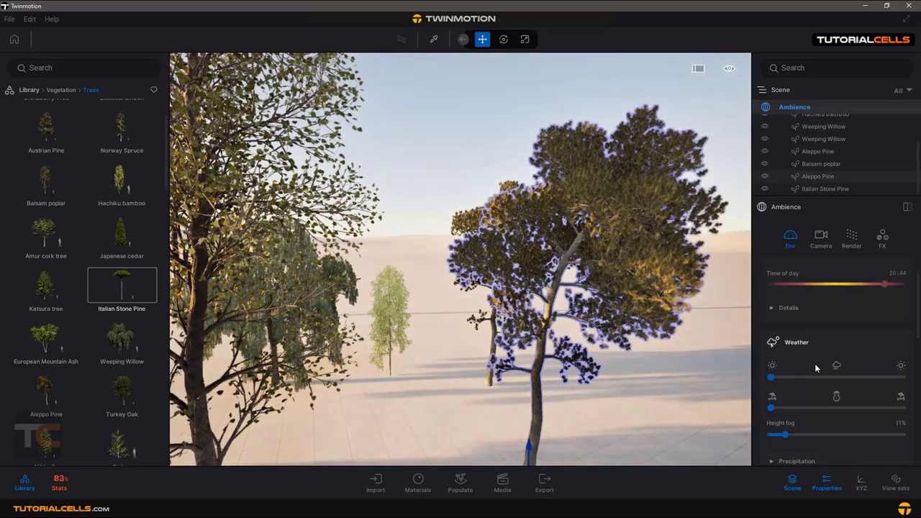
Preview snow cover, remove it, and face the view toward the central poplar
scroll(815, 364, down, 1)
scroll(815, 388, down, 1)
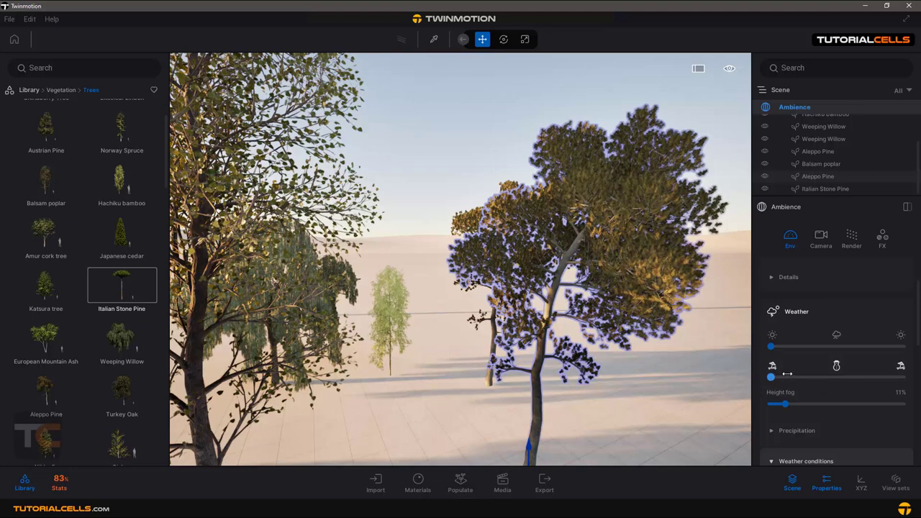
click(832, 376)
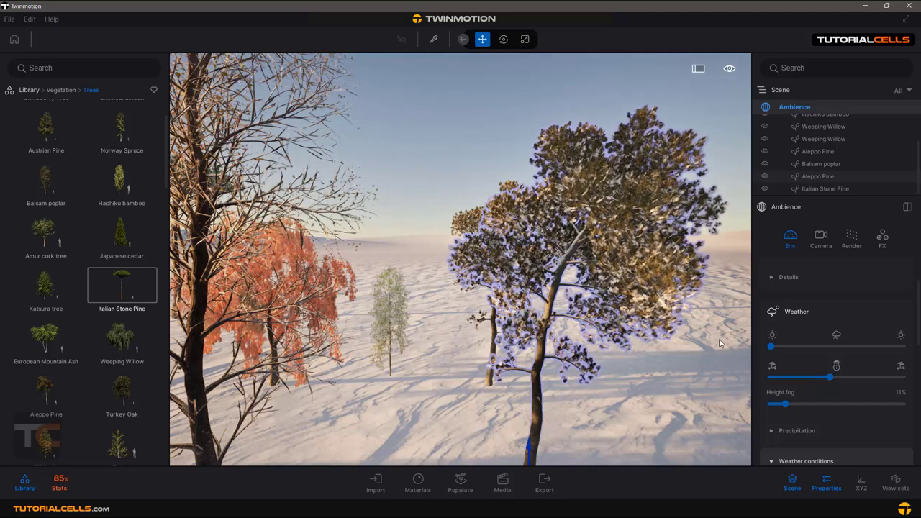
click(780, 376)
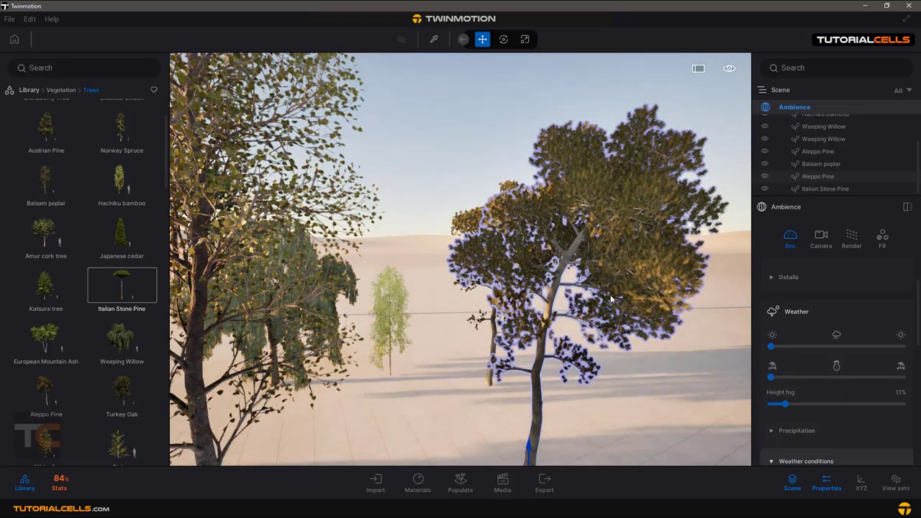
right_drag(301, 252, 273, 251)
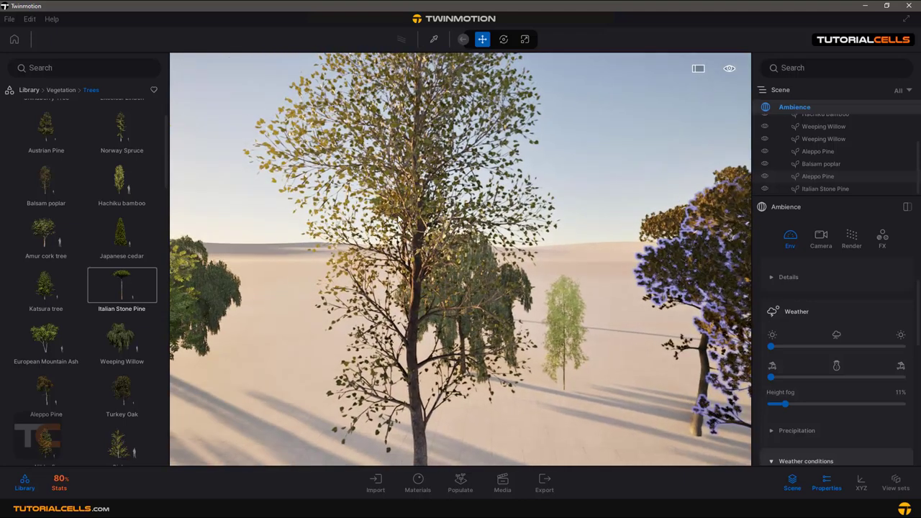
Preview Autumn and Winter on the central Balsam poplar, then set Season to Auto showing tint options
click(401, 366)
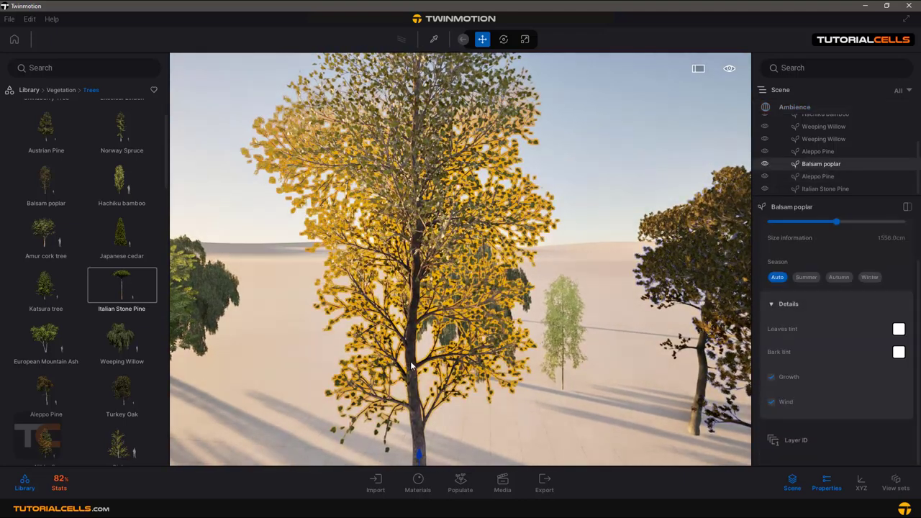
click(833, 278)
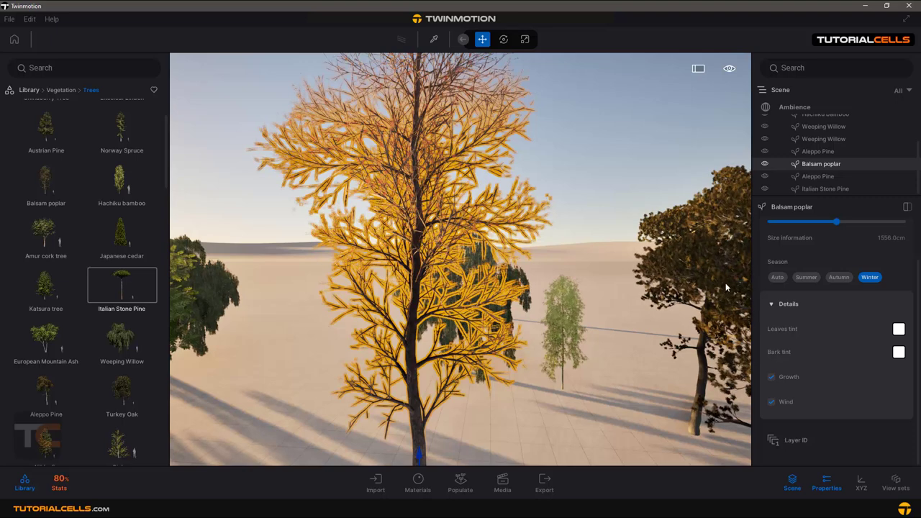
click(777, 278)
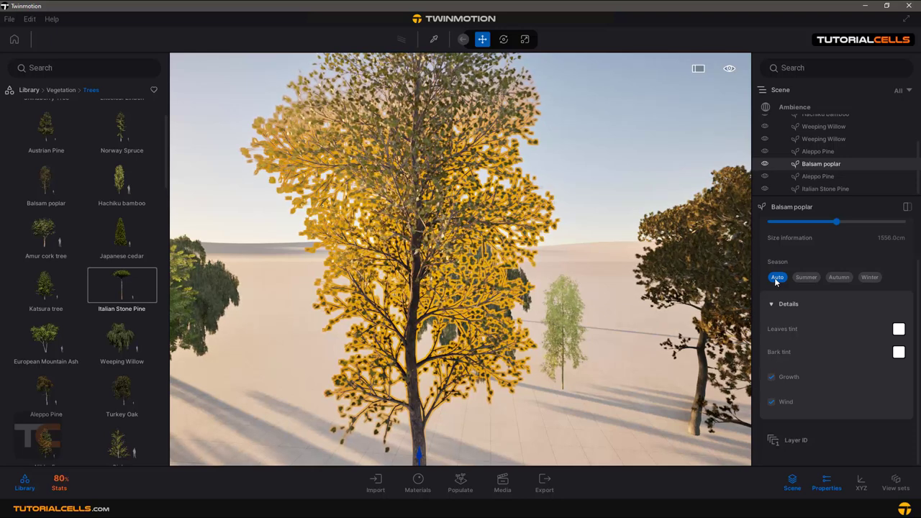
click(773, 304)
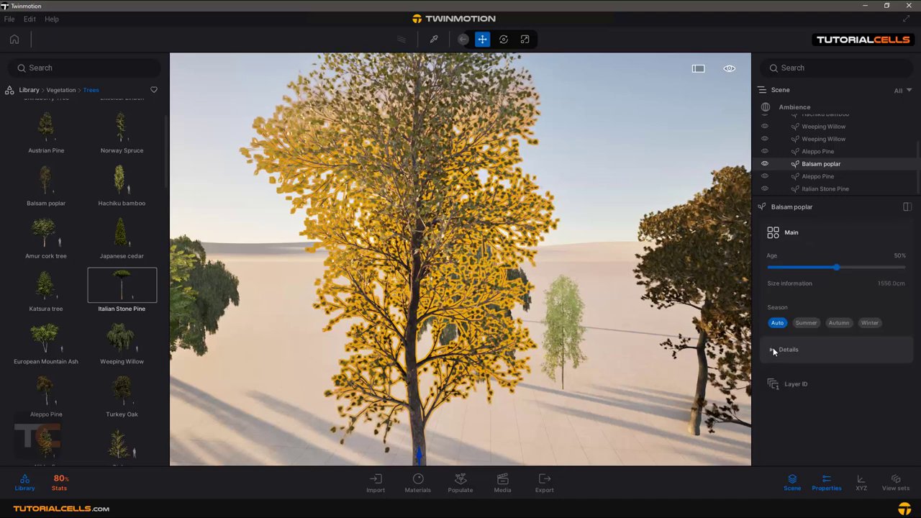
click(772, 349)
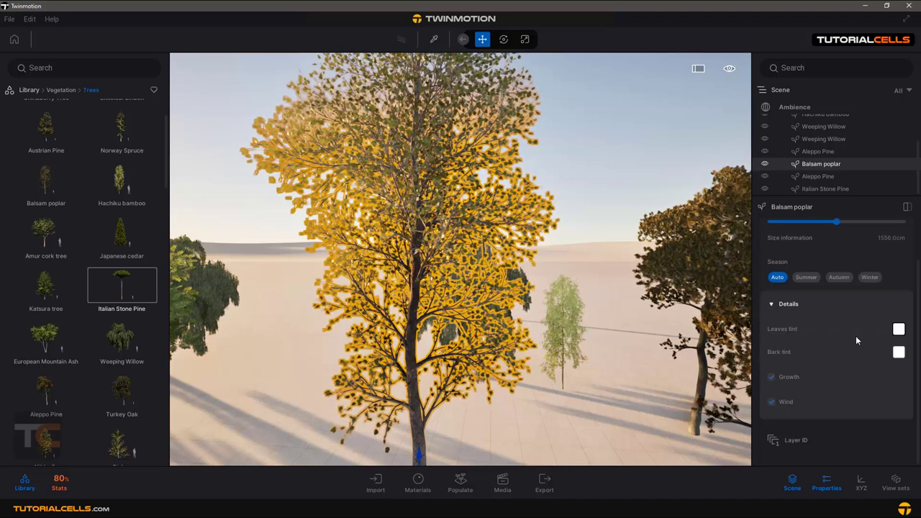
Try blue, lavender, salmon and pale yellow leaf tints on the poplar, then cancel
click(899, 330)
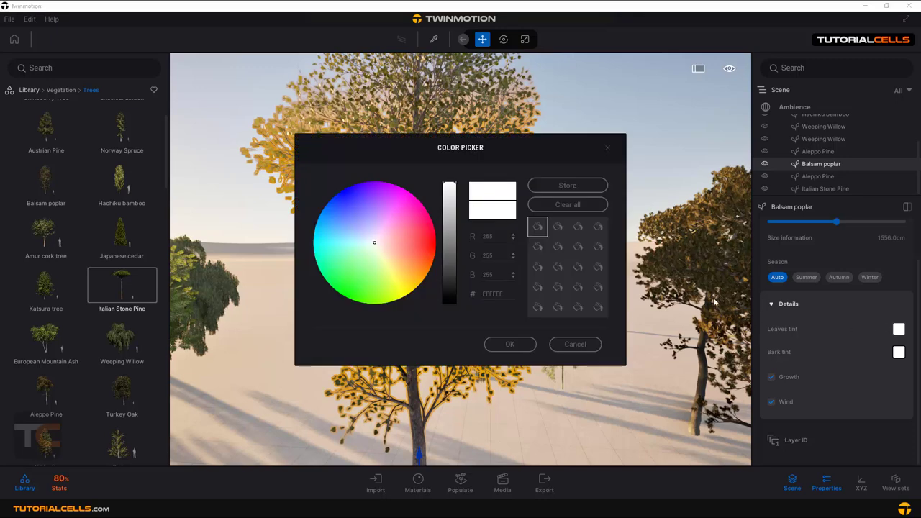
click(349, 197)
click(366, 210)
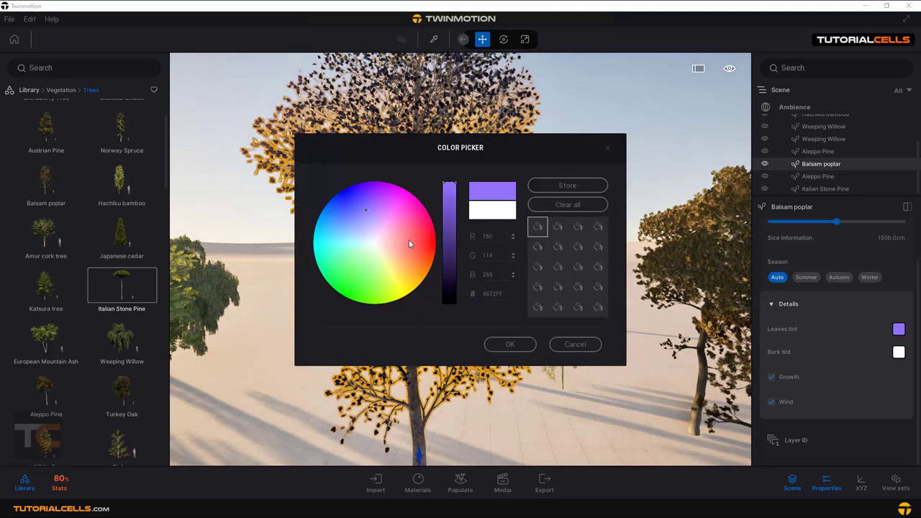
click(417, 245)
click(379, 251)
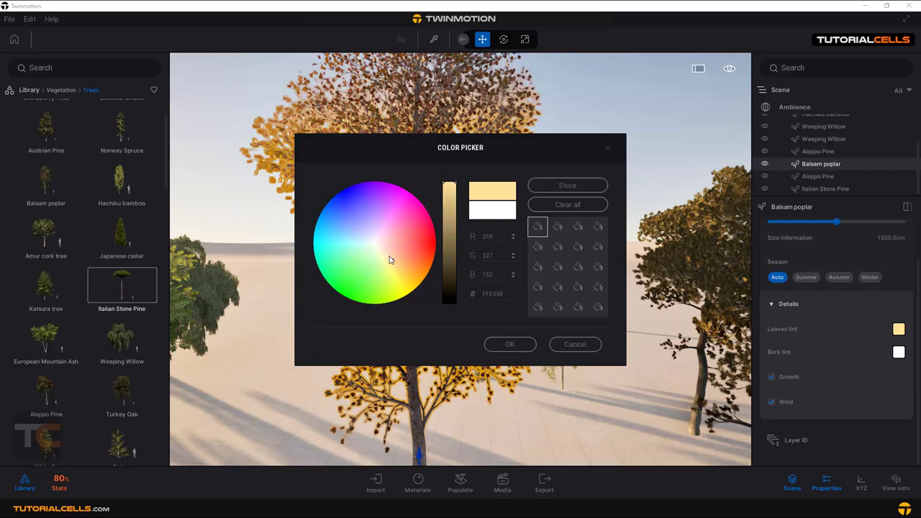
click(567, 346)
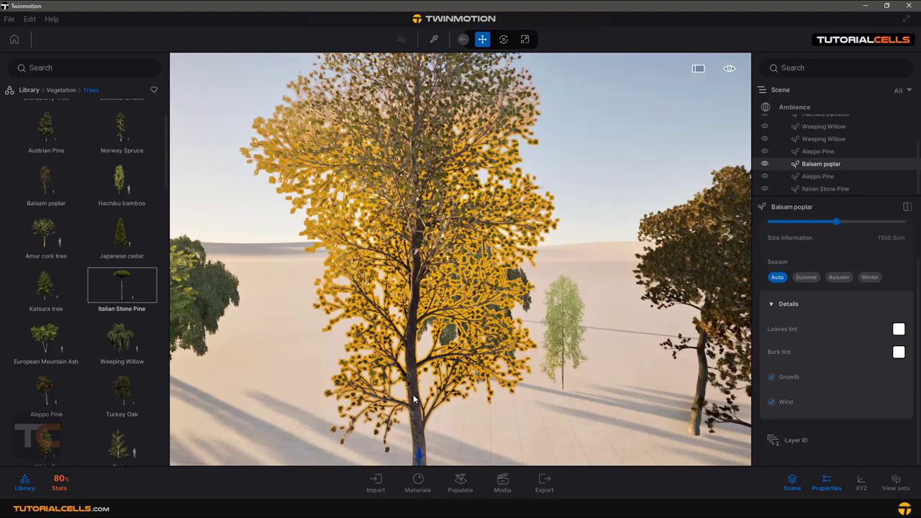
Try a red bark tint on the poplar, then cancel so the bark stays white
scroll(425, 386, up, 5)
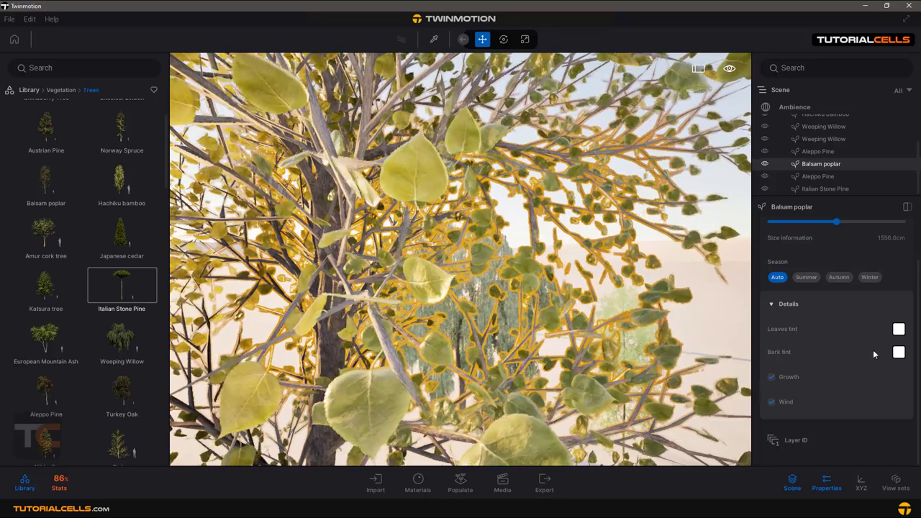
click(899, 353)
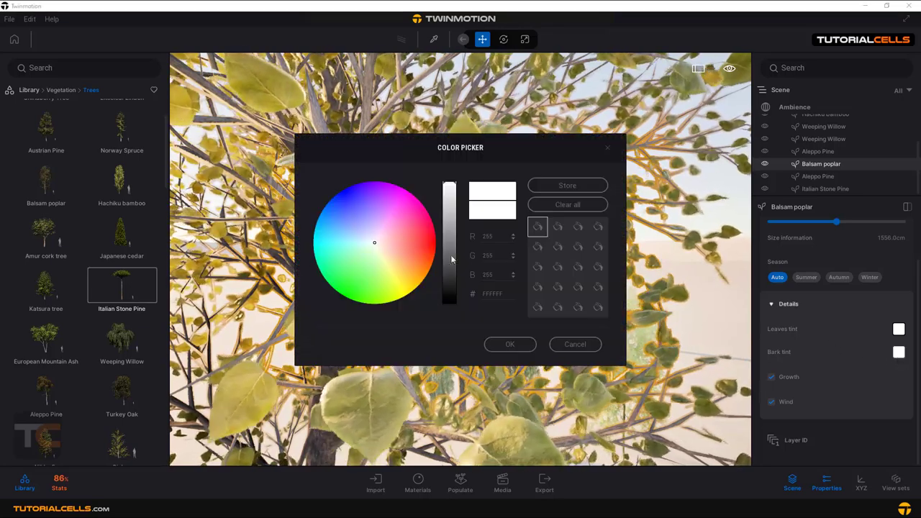
click(426, 245)
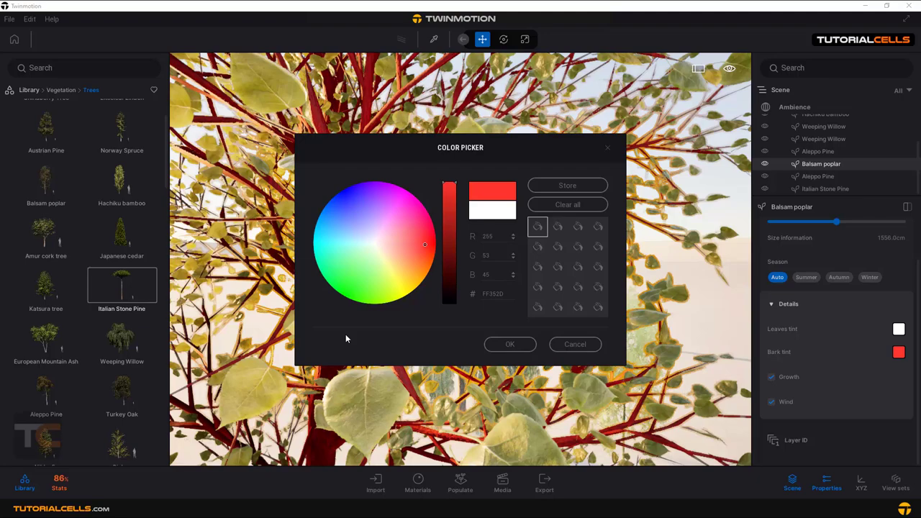
click(580, 345)
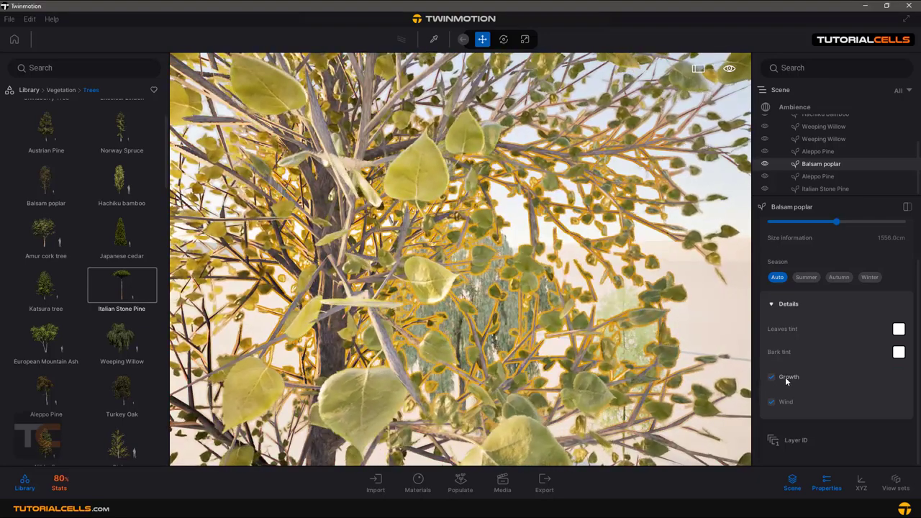
mouse_move(785, 377)
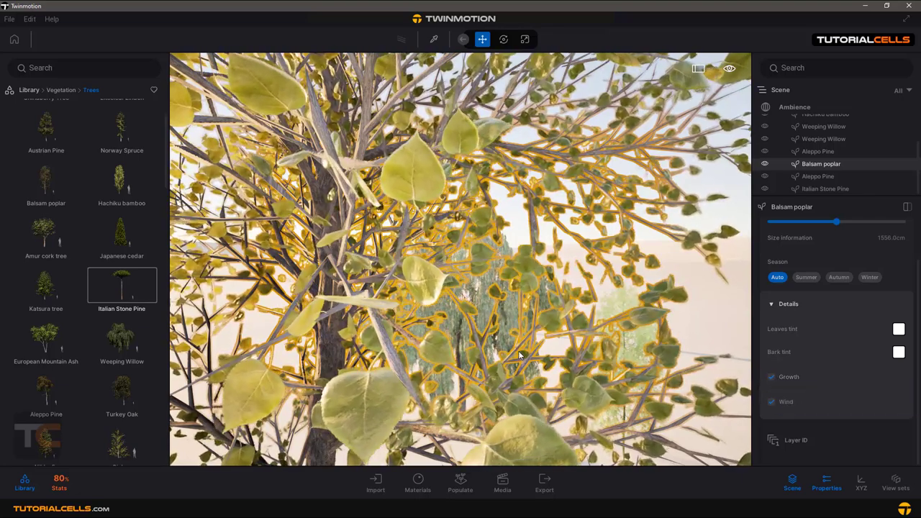
scroll(518, 354, down, 10)
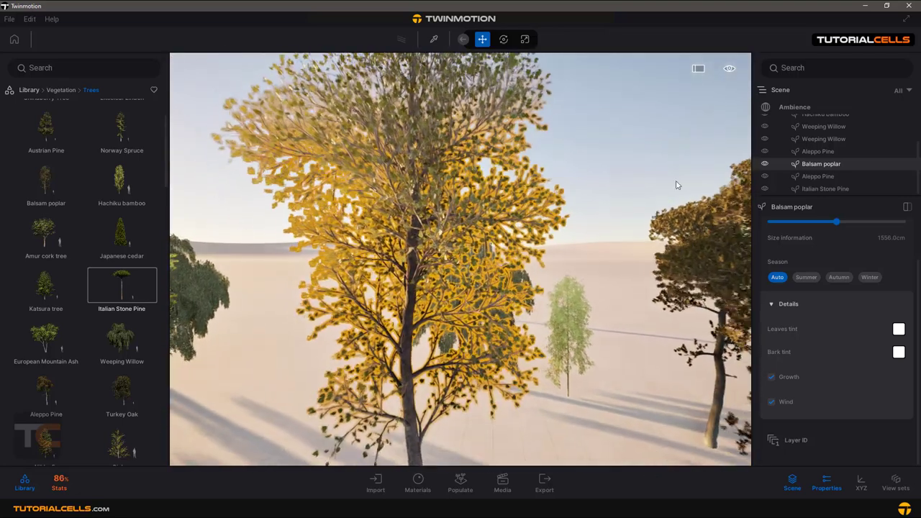
Show the scene's Ambience settings and expand Precipitation
click(792, 106)
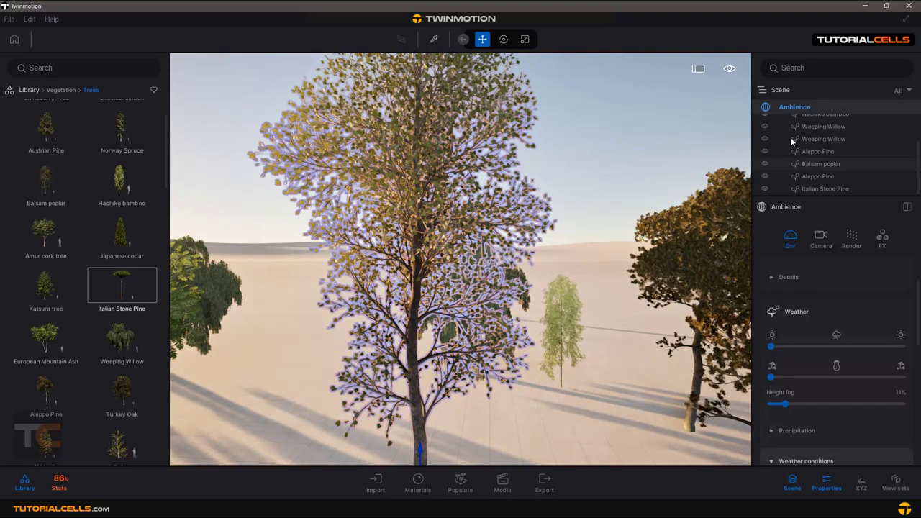
scroll(834, 385, down, 3)
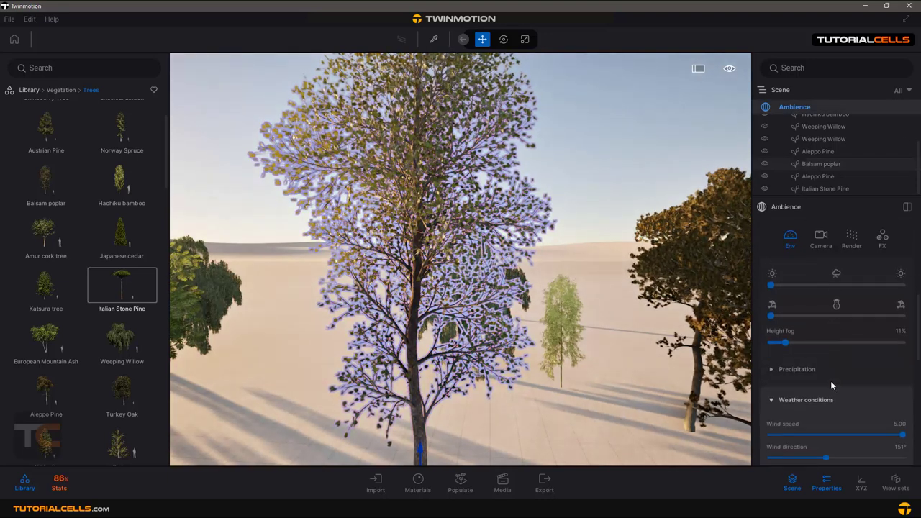
click(772, 370)
Adjust Vegetation growth under Weather conditions from 0.47, ending at 0.57
scroll(836, 385, down, 6)
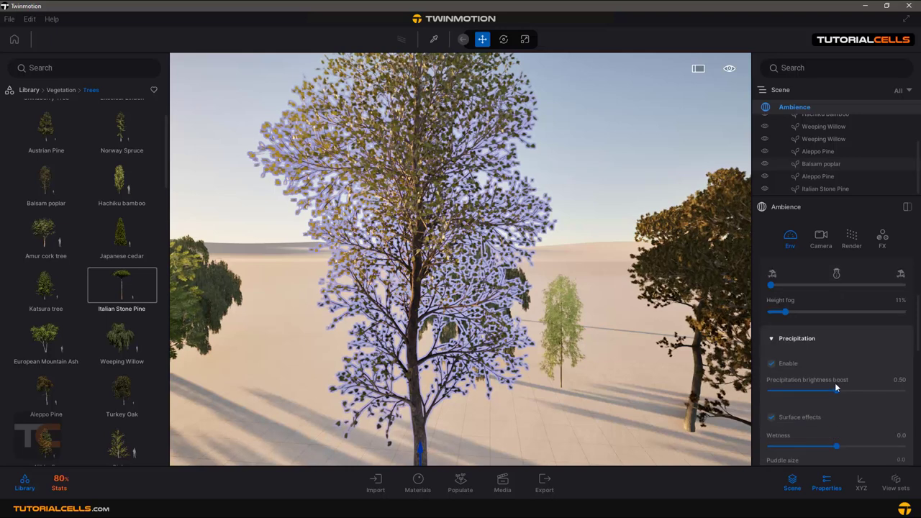
scroll(835, 389, down, 7)
scroll(835, 388, down, 1)
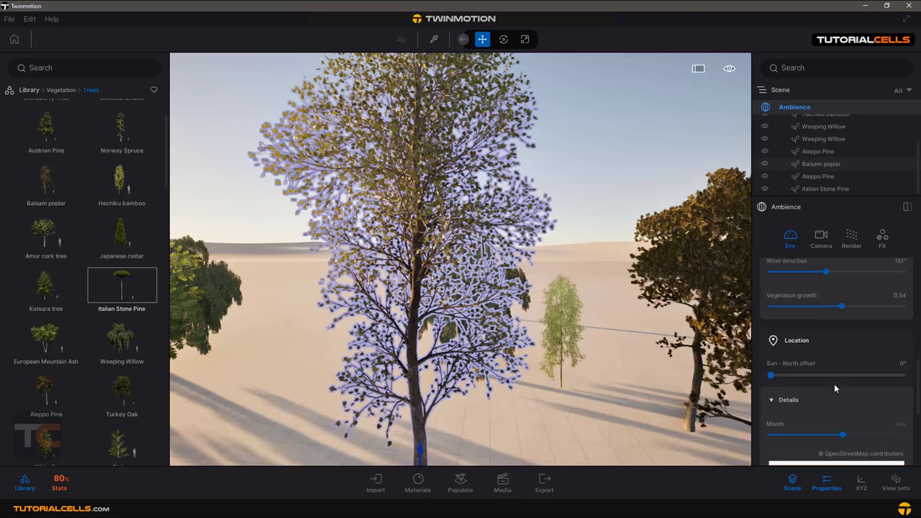
scroll(835, 389, down, 1)
scroll(835, 389, down, 6)
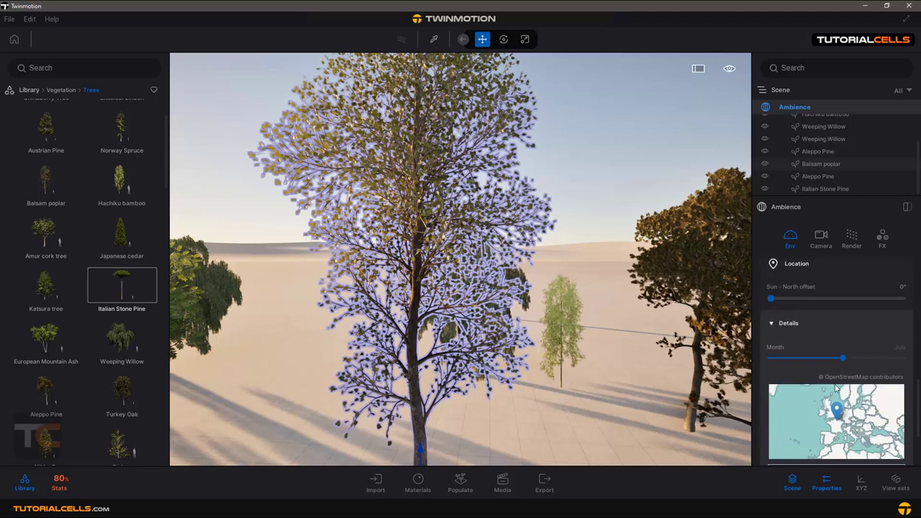
scroll(834, 384, down, 1)
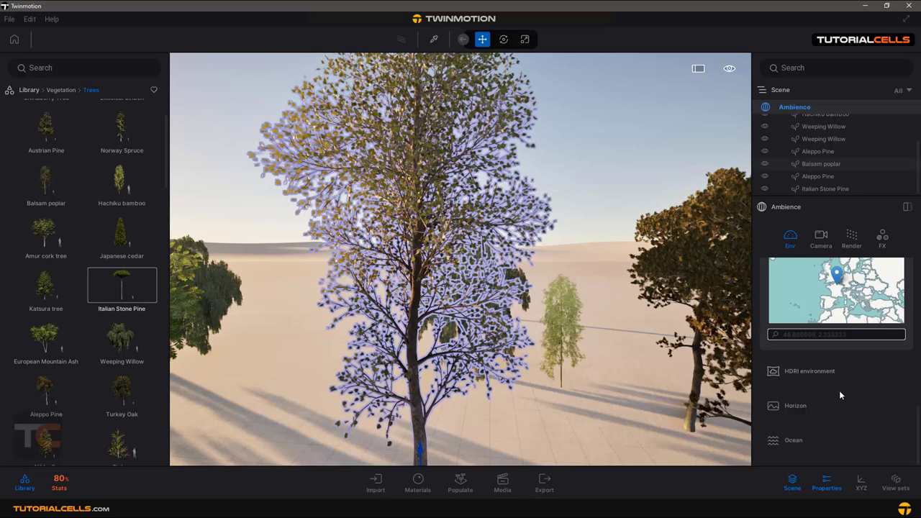
scroll(839, 389, up, 5)
scroll(840, 390, up, 3)
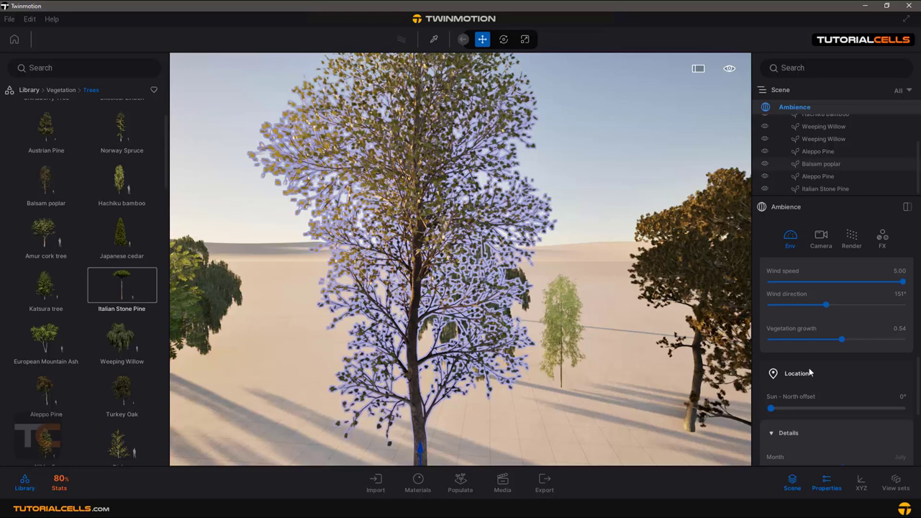
scroll(840, 390, up, 1)
drag(840, 371, 835, 371)
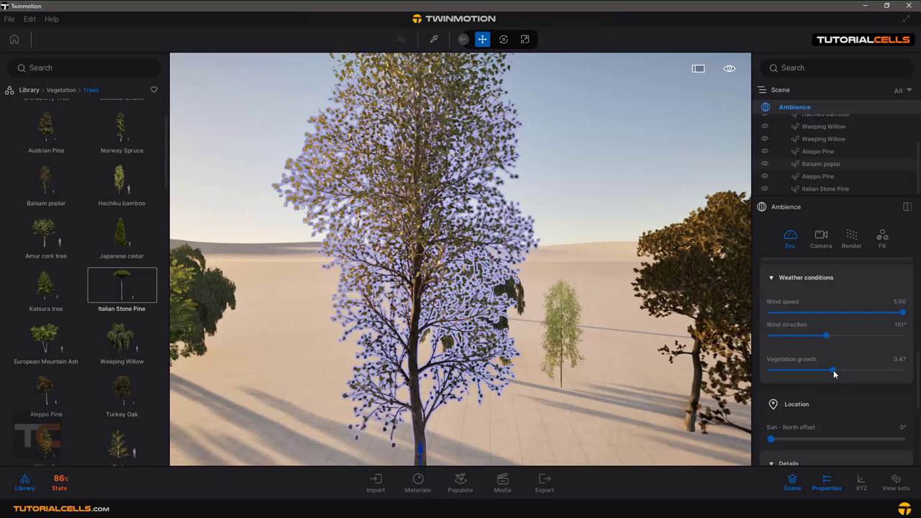
mouse_move(827, 370)
mouse_down()
mouse_move(769, 366)
mouse_move(845, 369)
mouse_up()
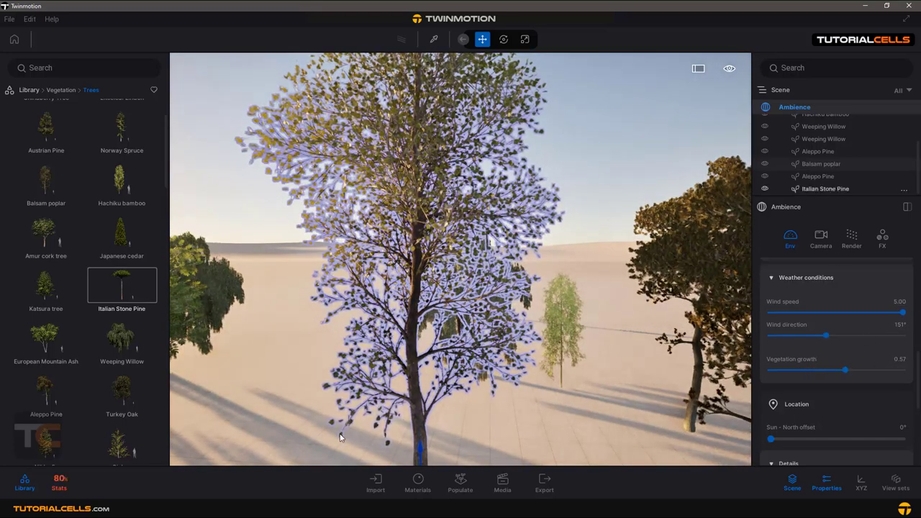
click(415, 429)
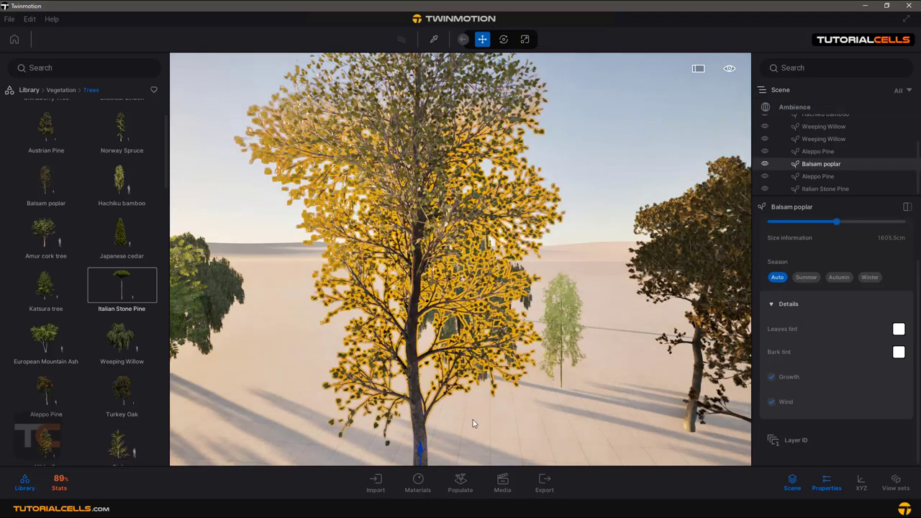
click(771, 406)
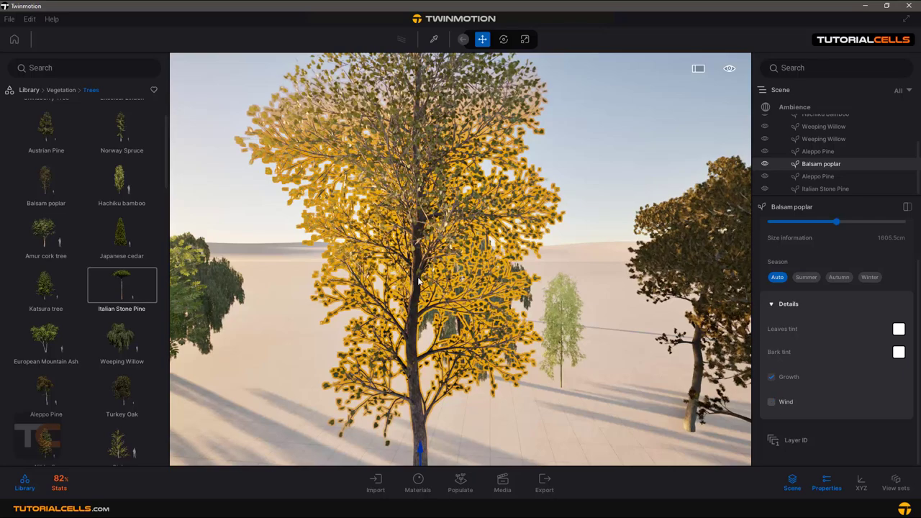
scroll(405, 252, up, 5)
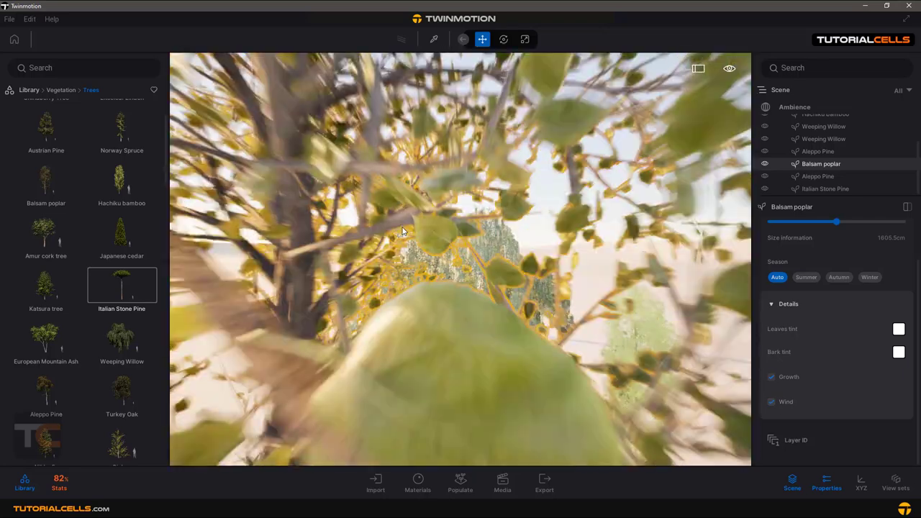
scroll(400, 230, down, 3)
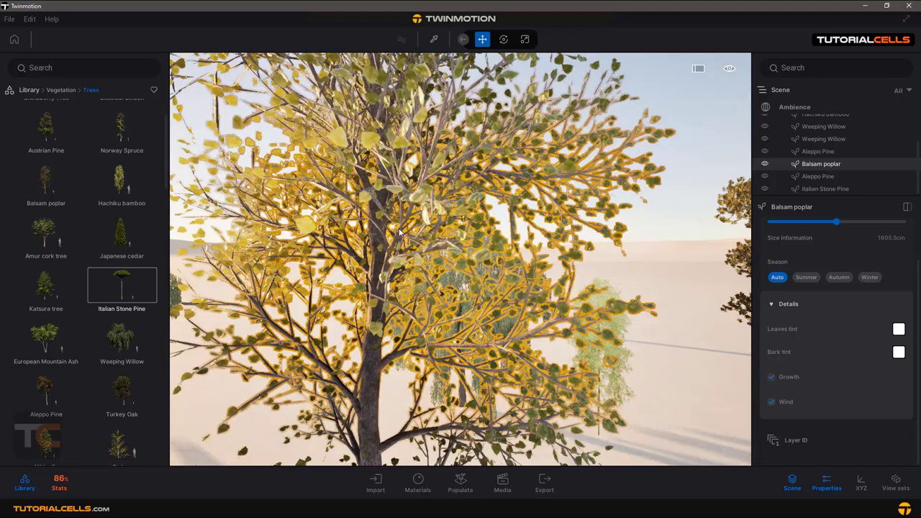
click(772, 402)
click(772, 402)
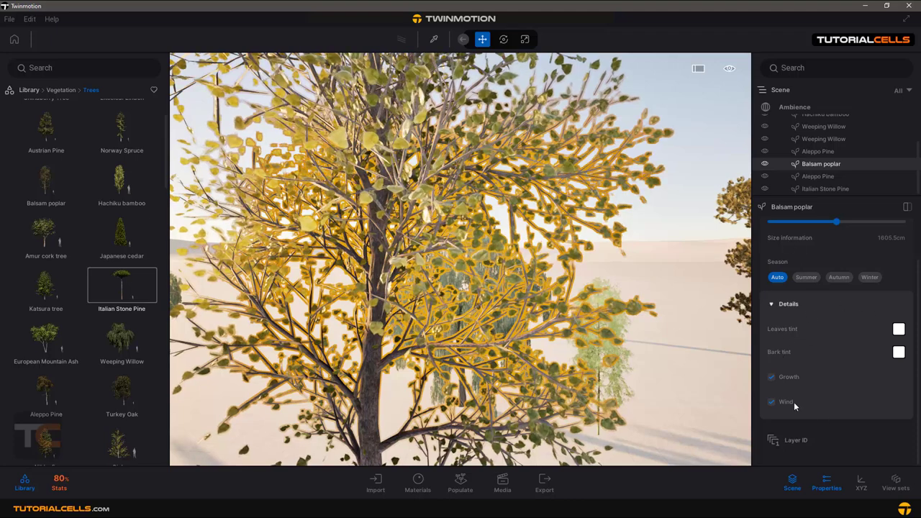
Scroll the Trees list down to the fruit trees, including Sweet Orange Tree and Mango Tree
scroll(824, 368, up, 1)
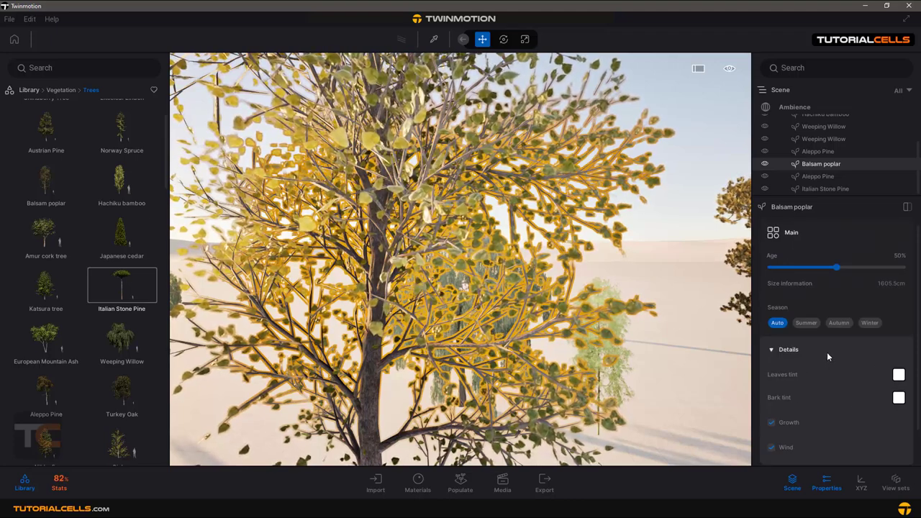
scroll(827, 354, down, 1)
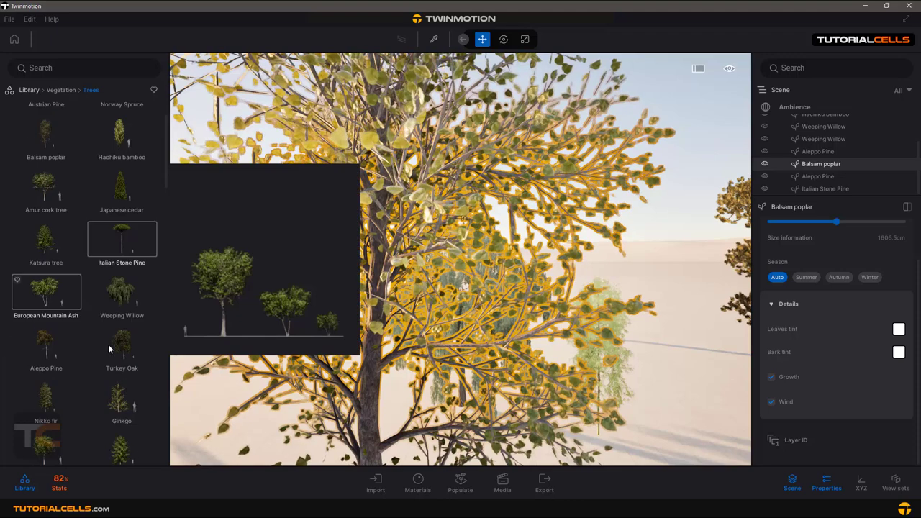
scroll(107, 348, down, 8)
scroll(109, 349, down, 10)
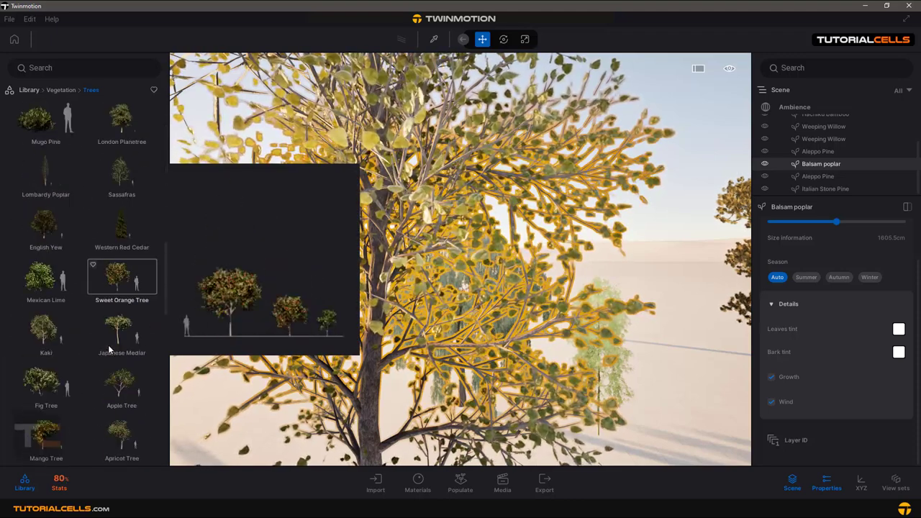